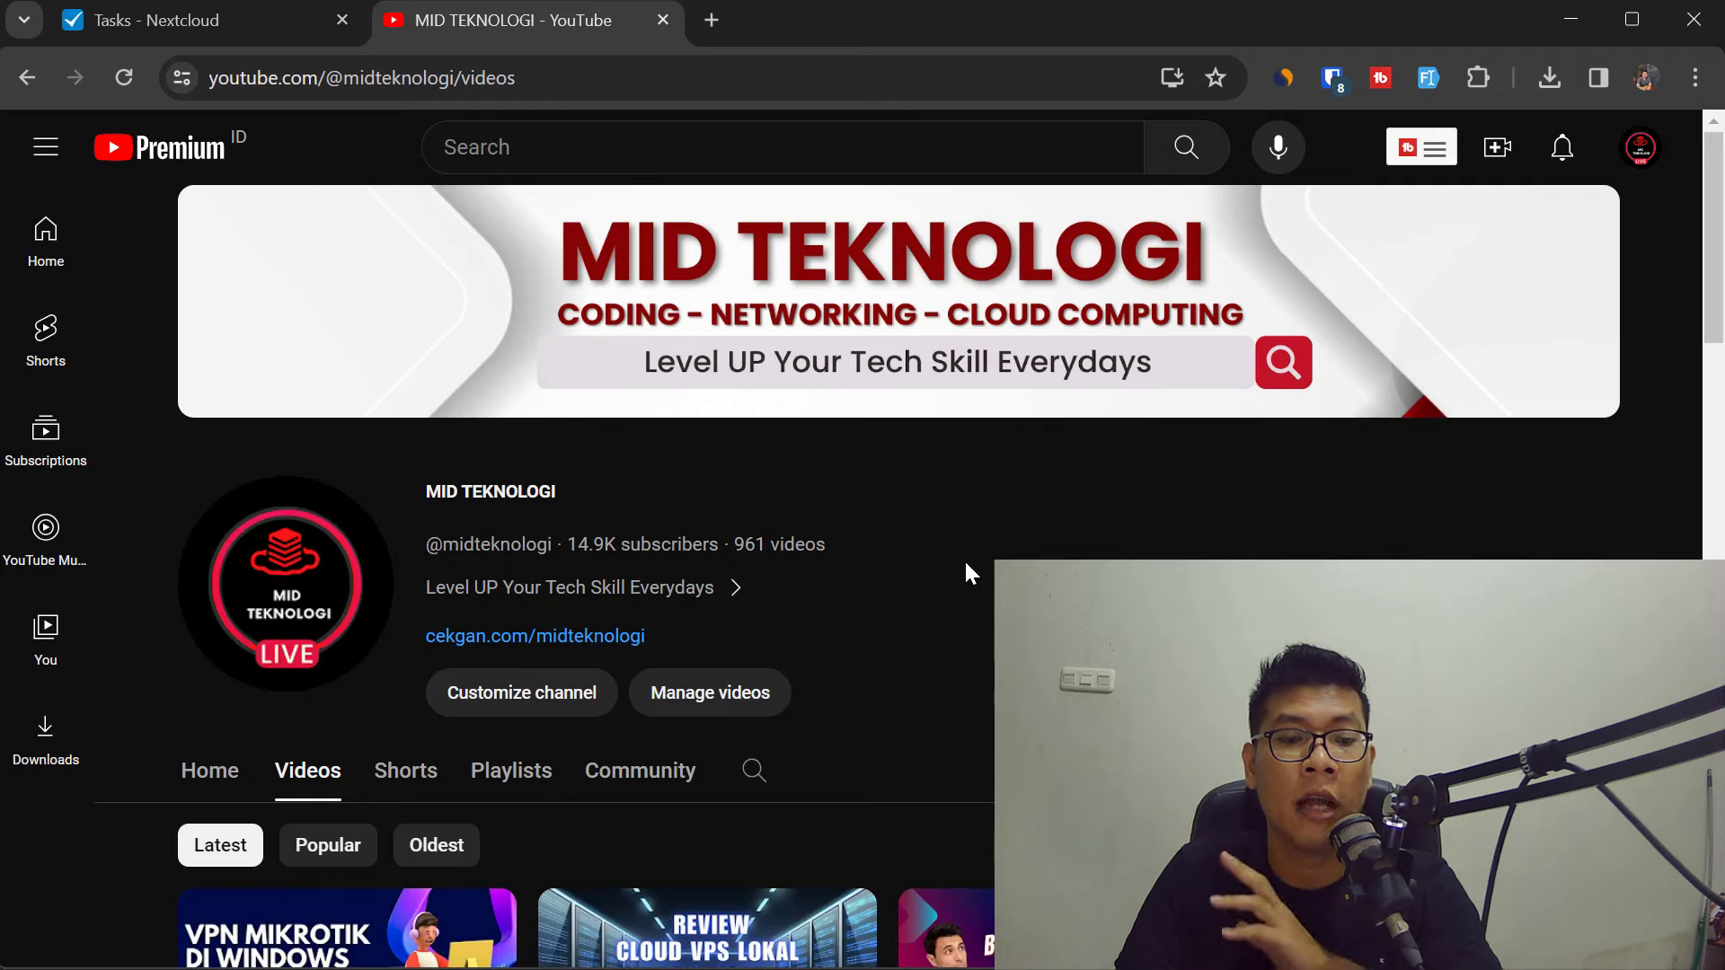
# - Open mikrotik.com in a new browser tab and go to its account login page
pyautogui.click(715, 18)
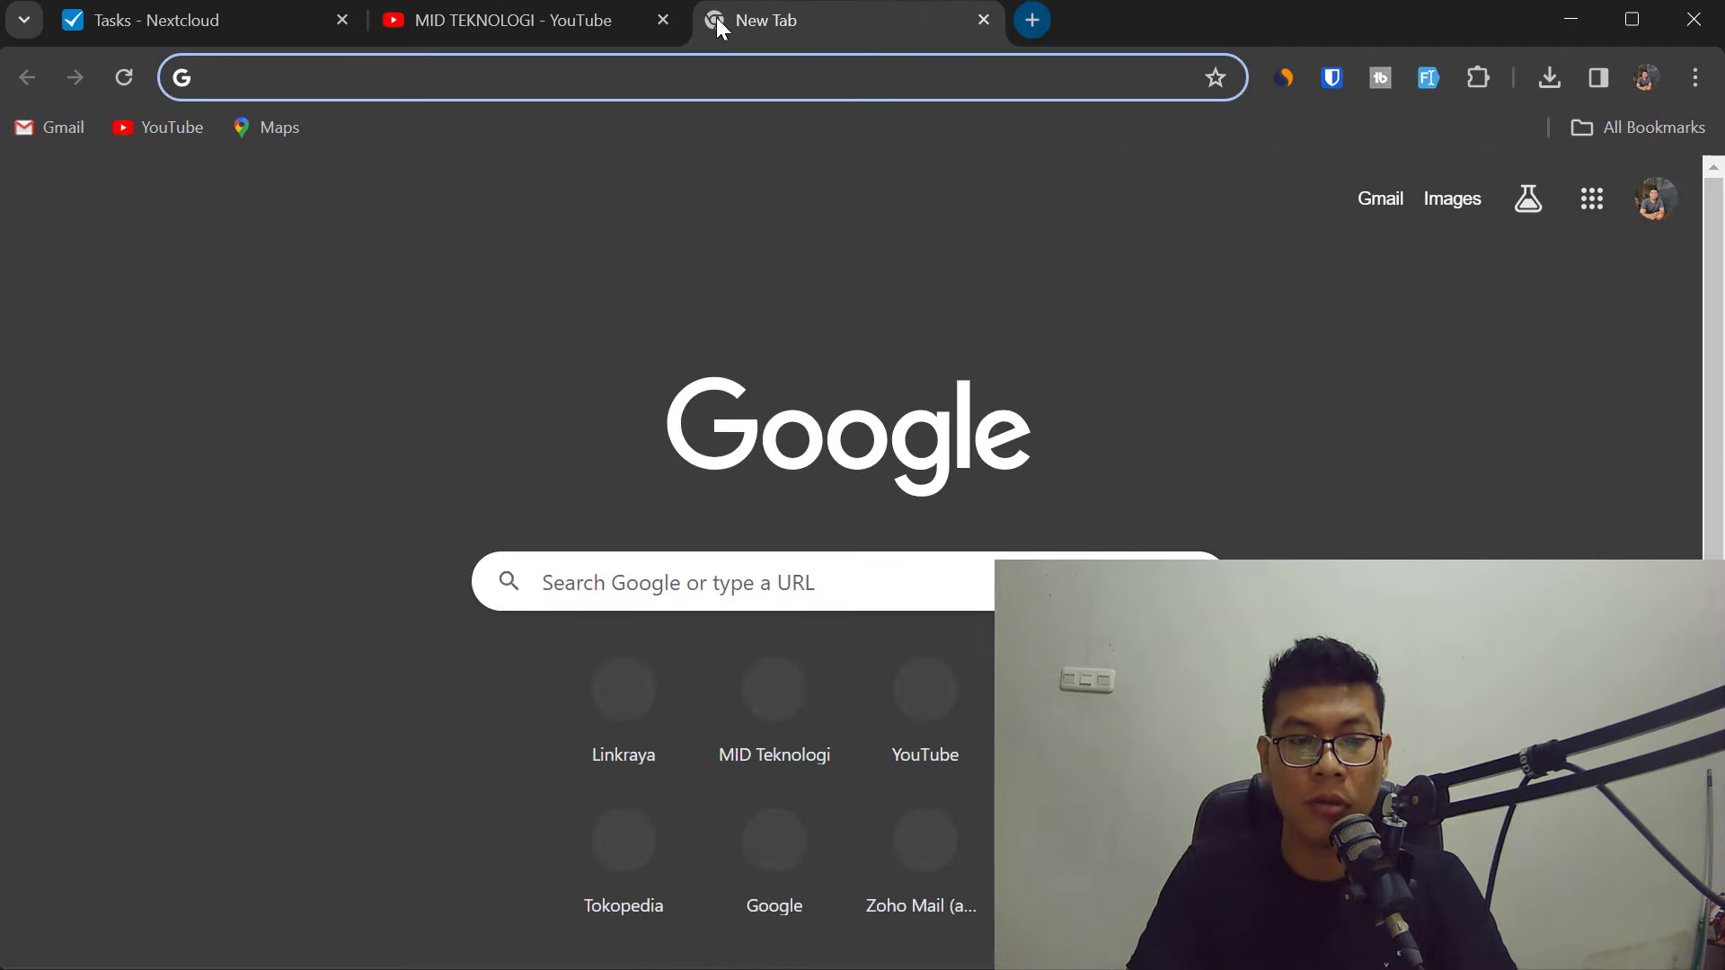
pyautogui.write('mikrotik')
pyautogui.press('Return')
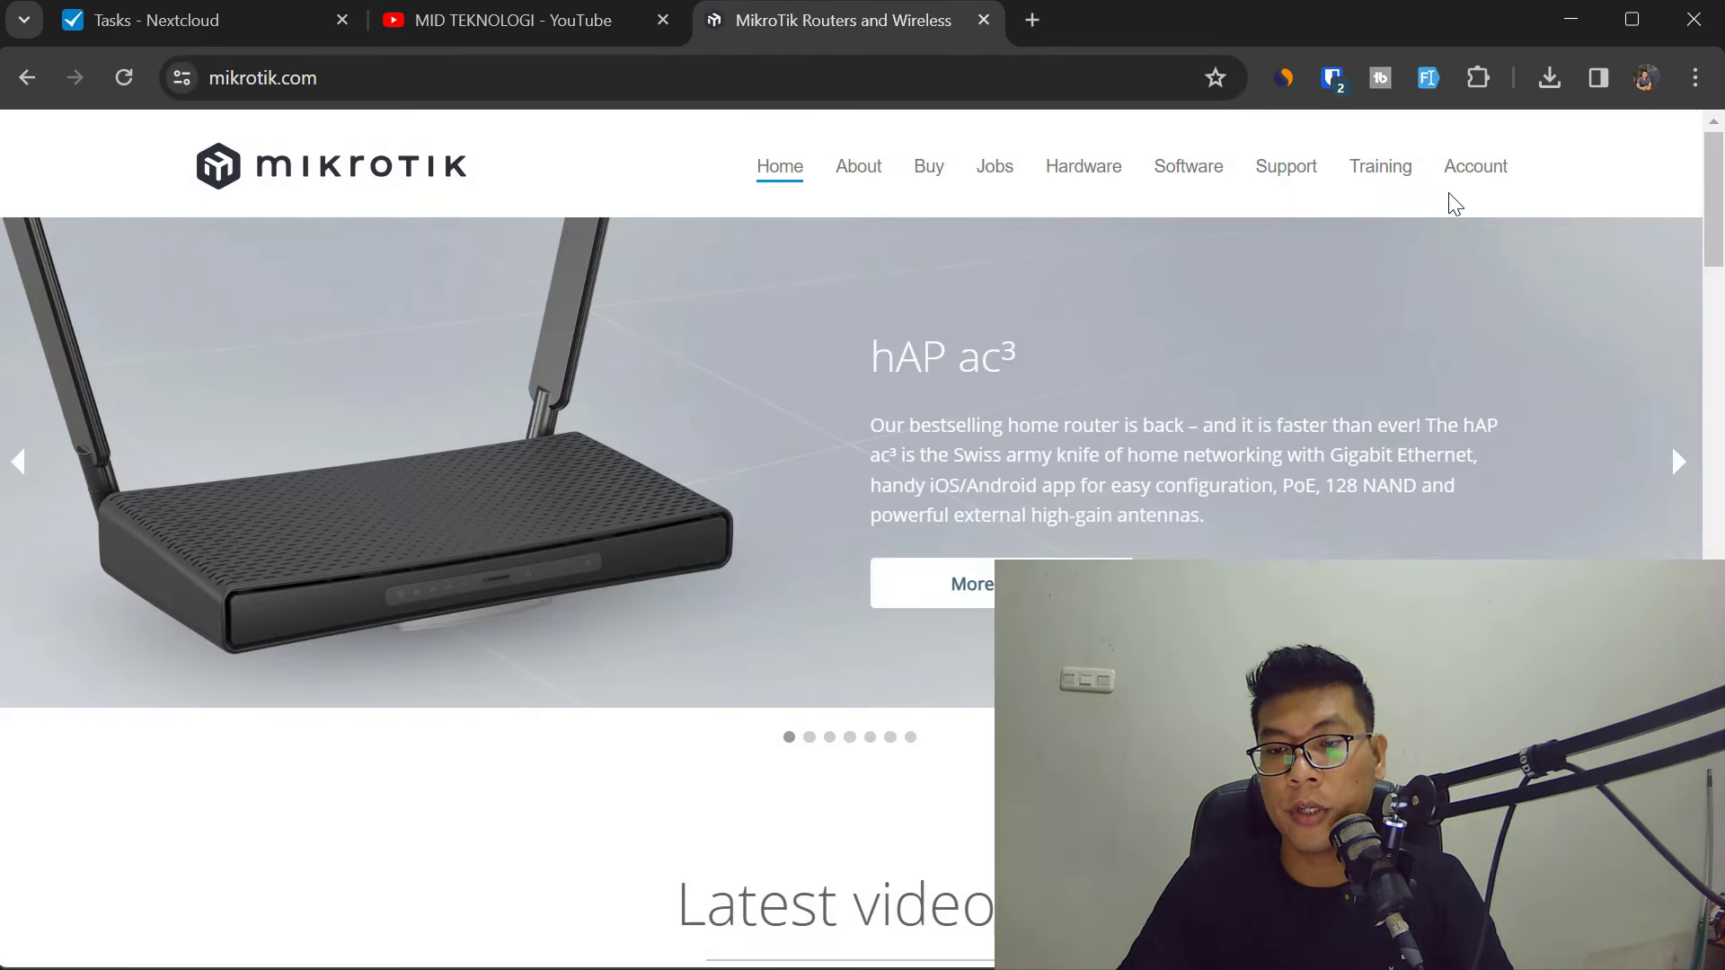
pyautogui.click(1491, 176)
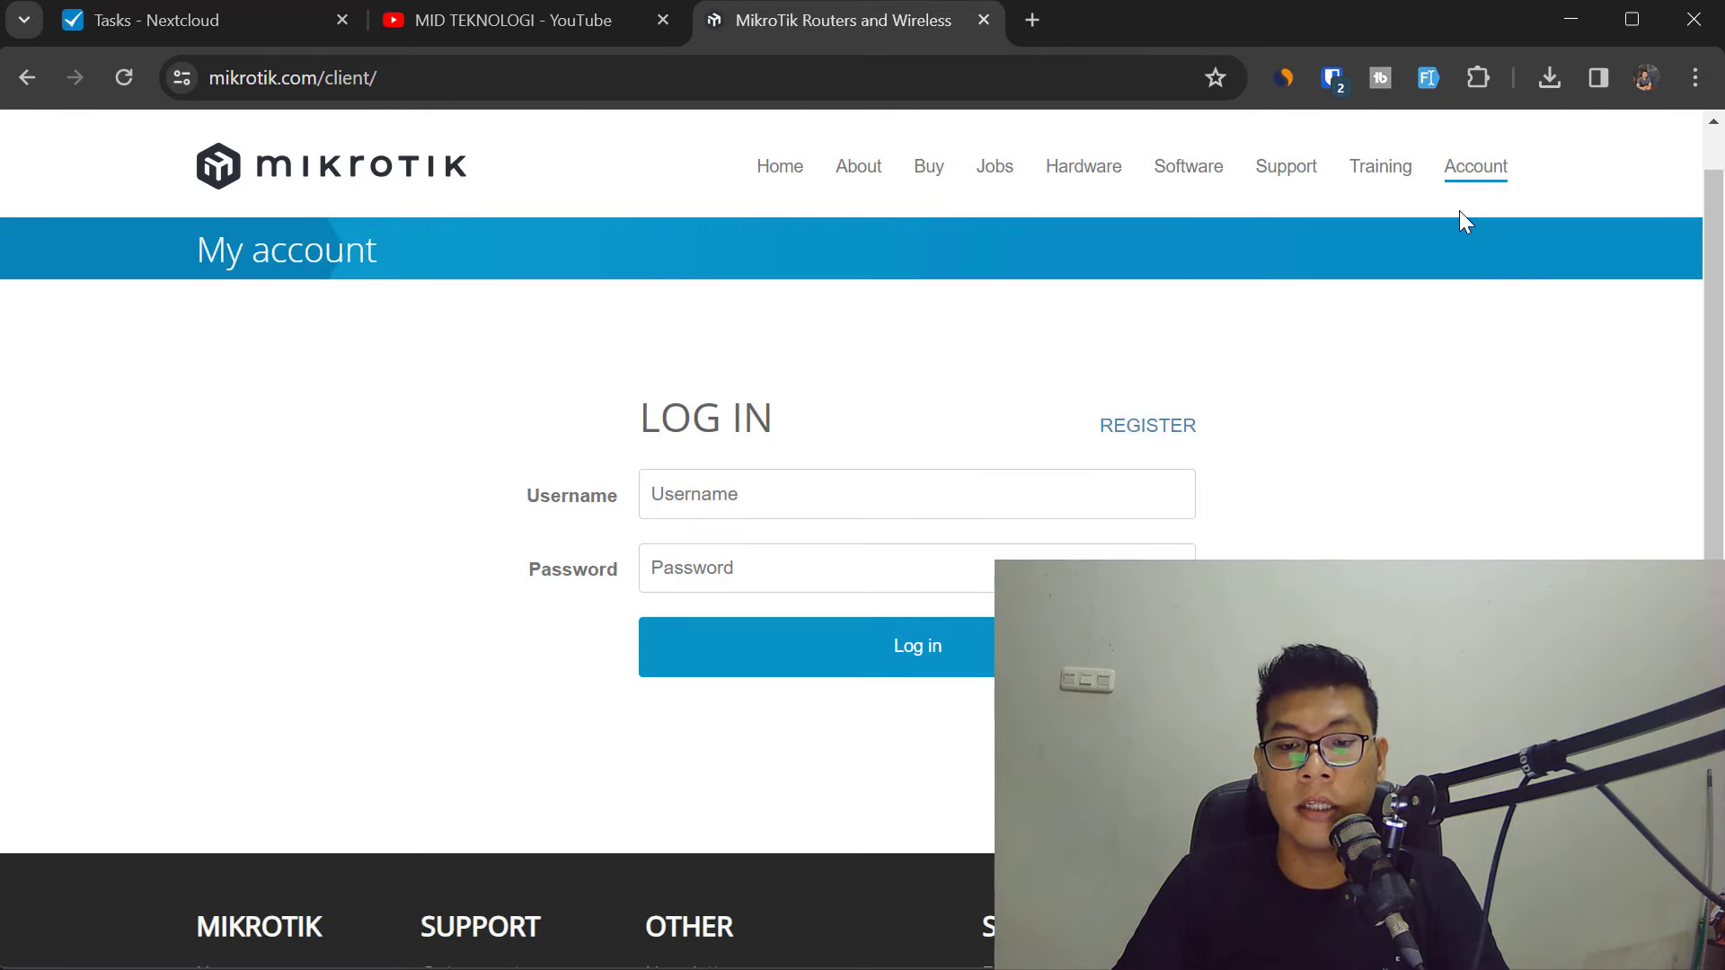
# - Look through the fields of the new-user registration form and return to the login page
pyautogui.click(1163, 425)
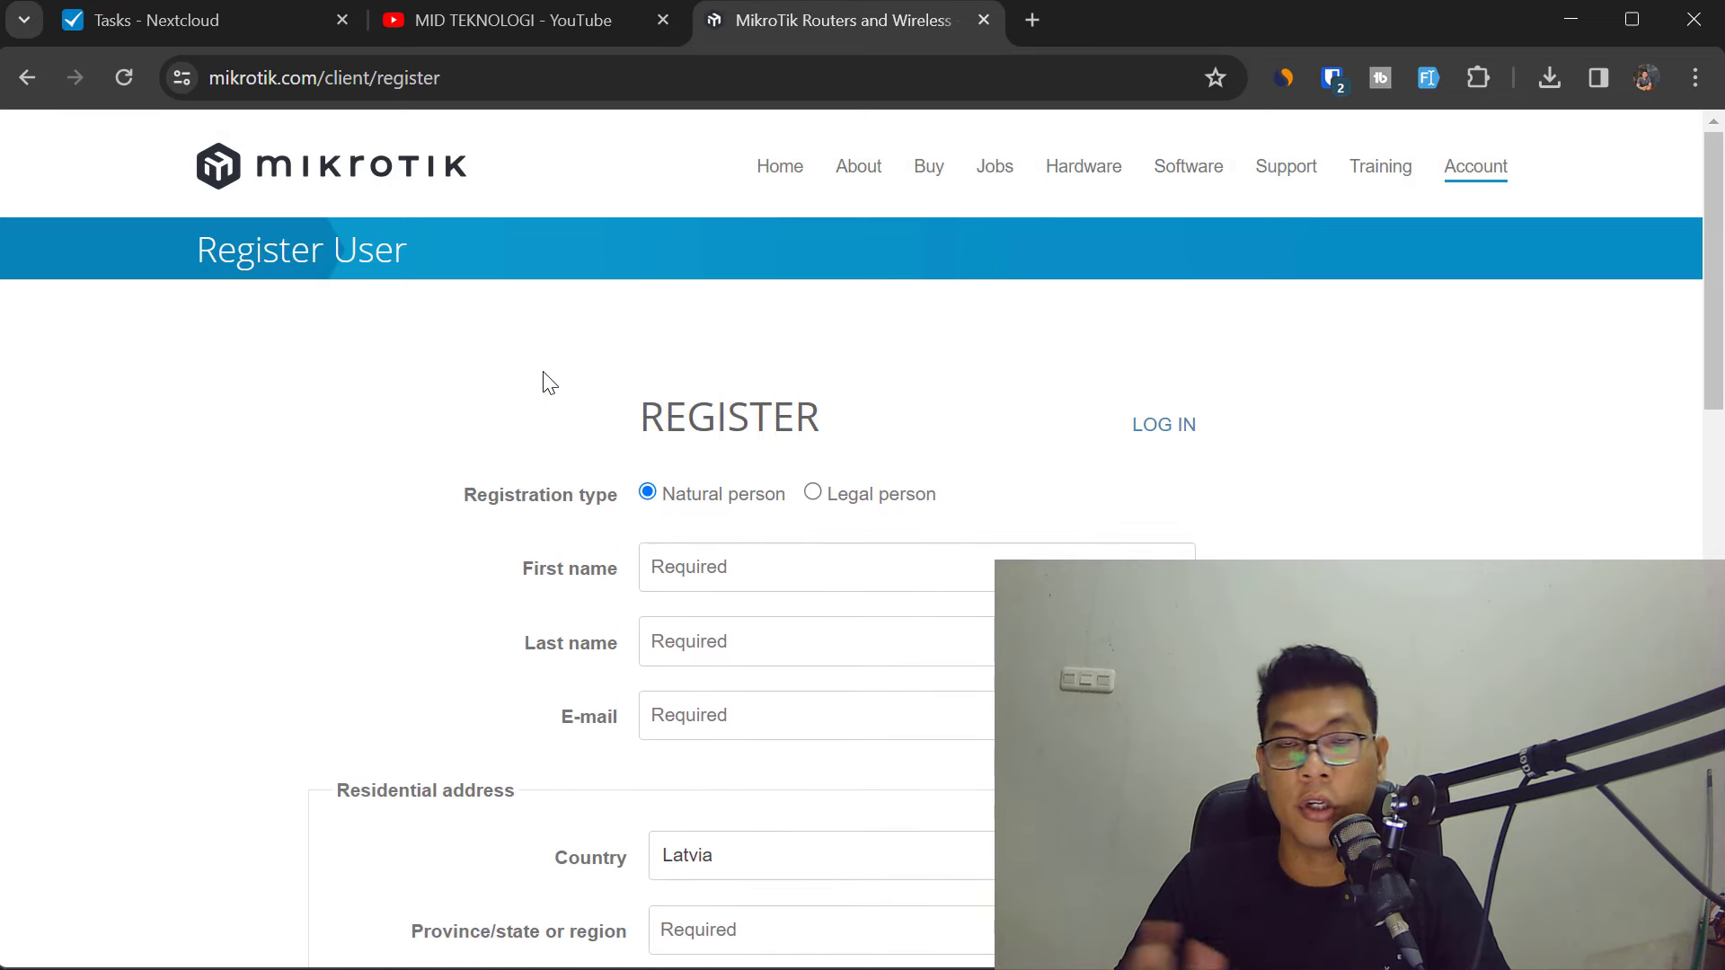
pyautogui.scroll(-2, 545, 381)
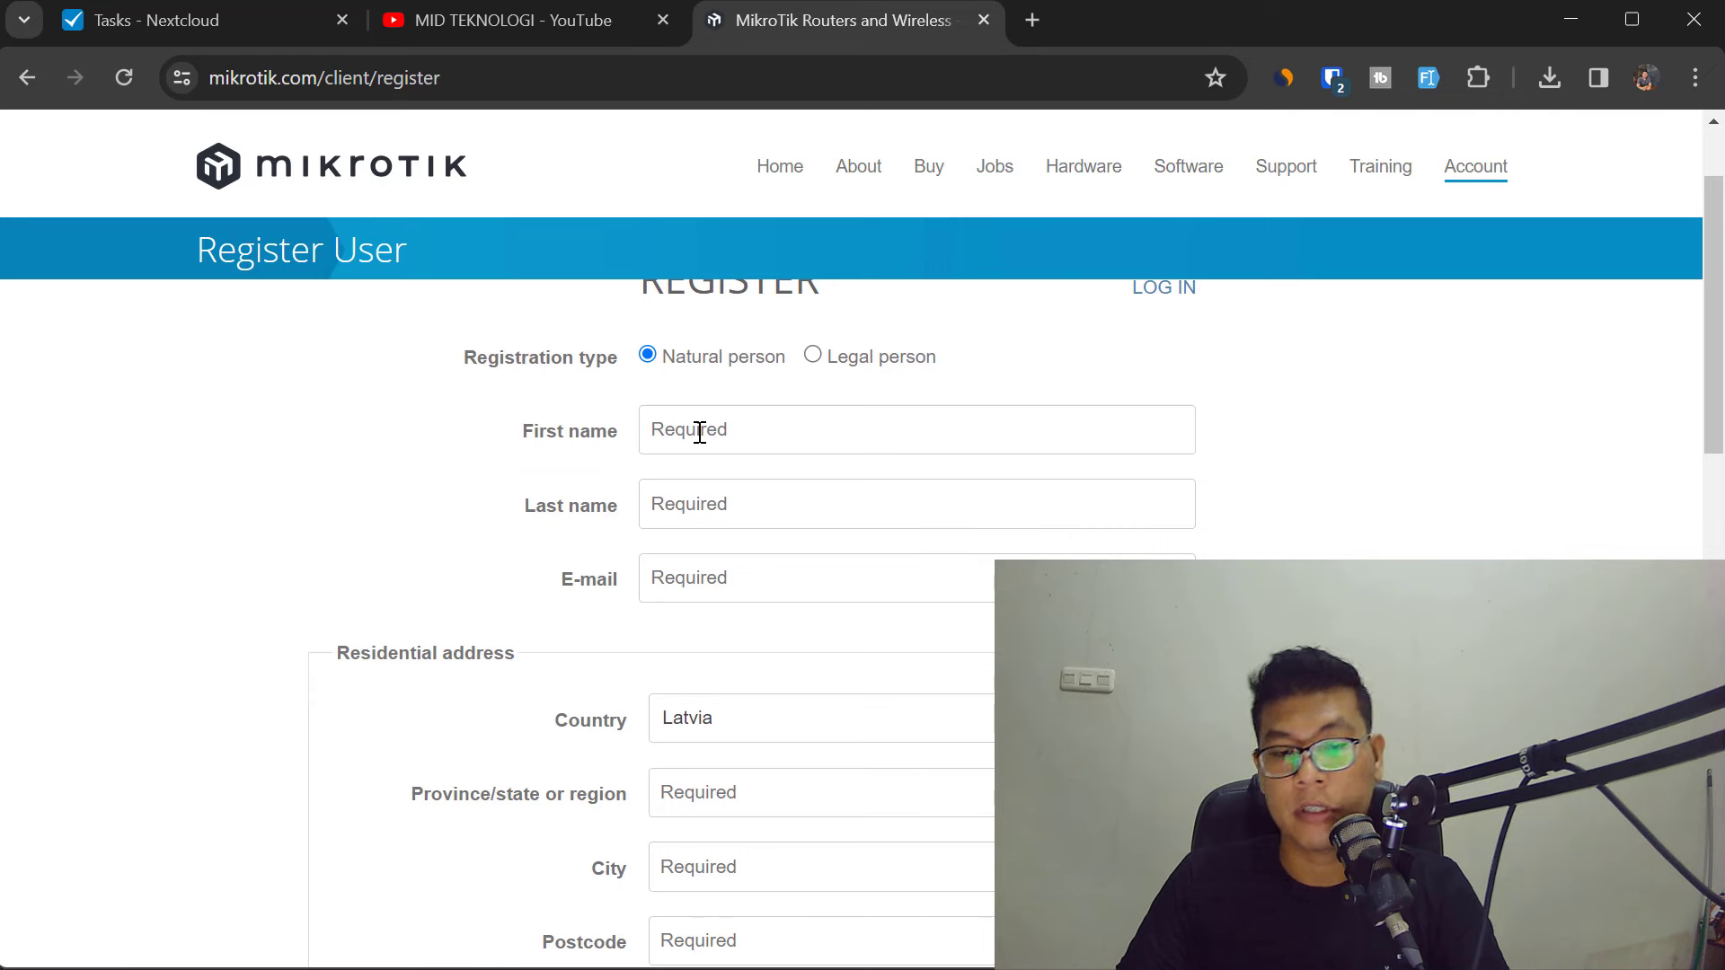
pyautogui.scroll(-1, 700, 432)
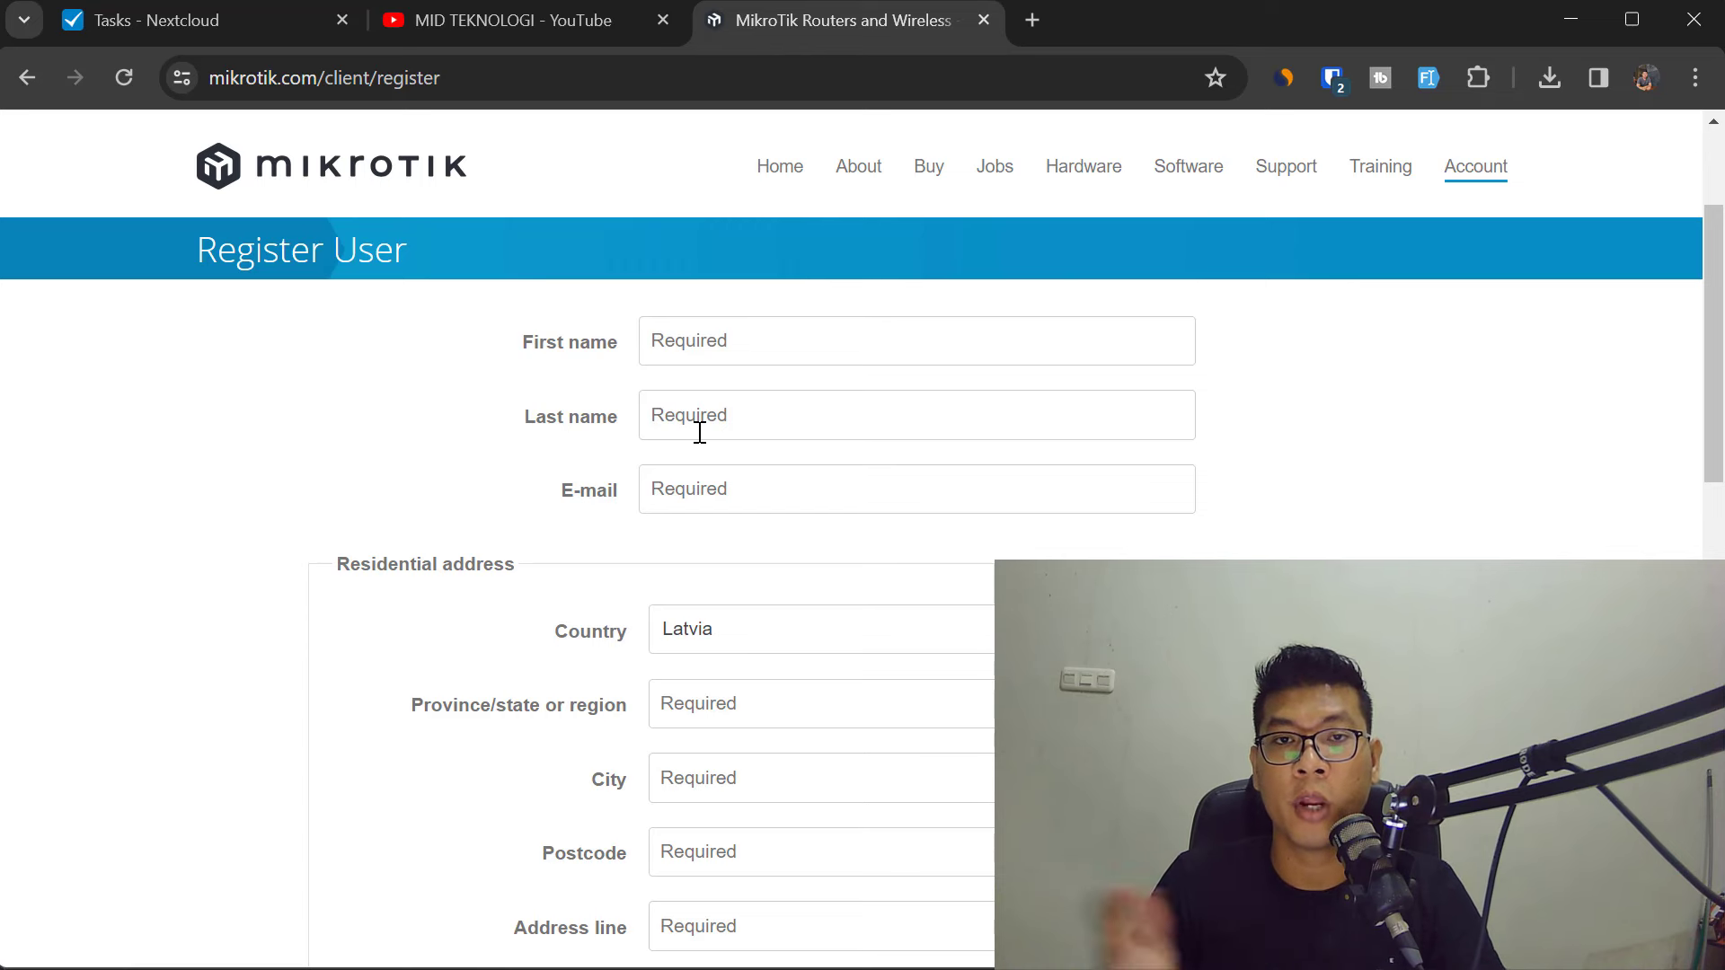
pyautogui.scroll(3, 699, 432)
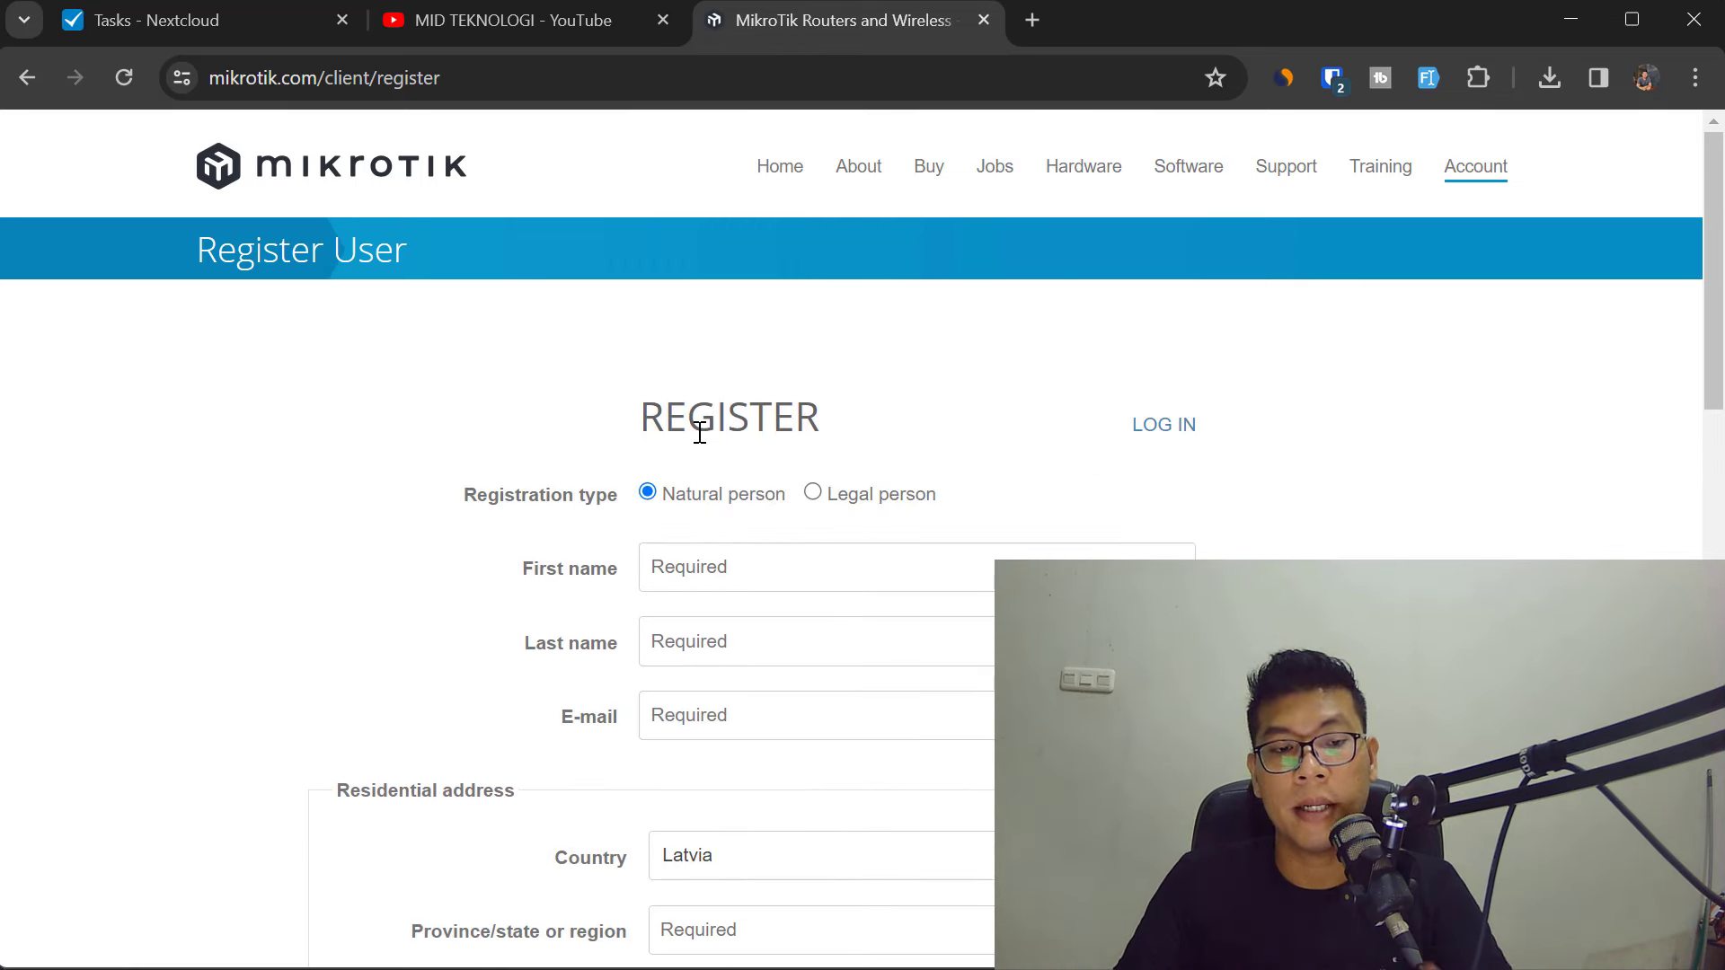
pyautogui.click(1192, 422)
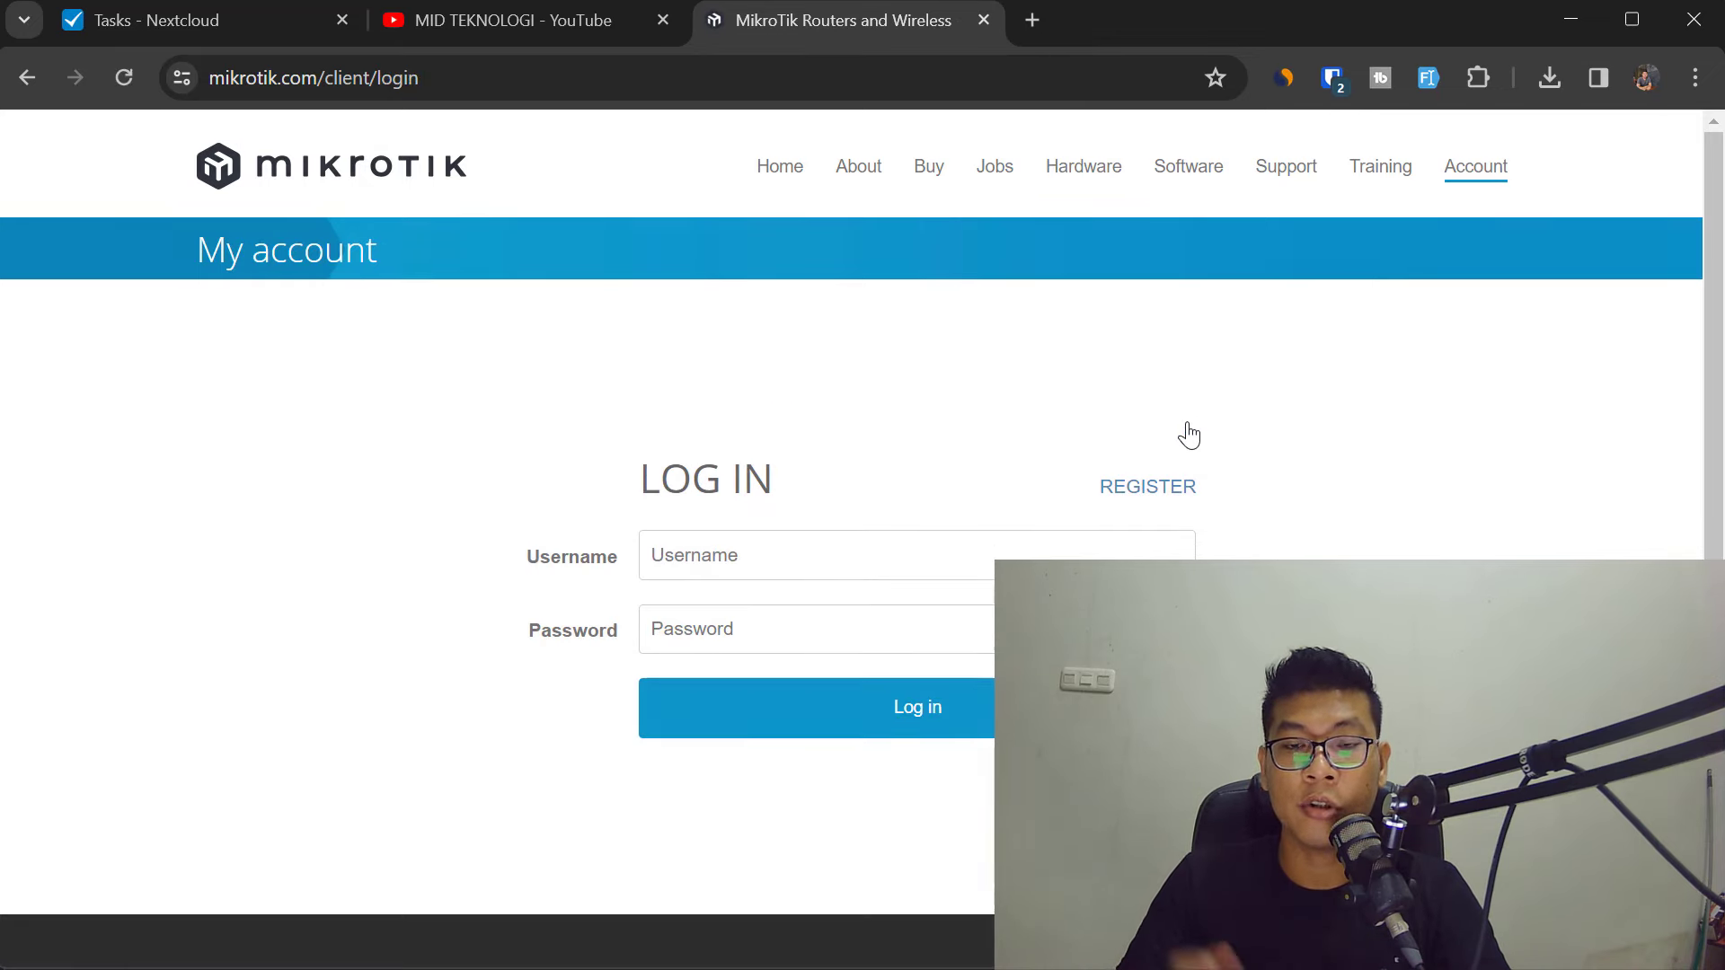
# - Fill in the account username and password from the Bitwarden password manager and log in
pyautogui.rightClick(195, 295)
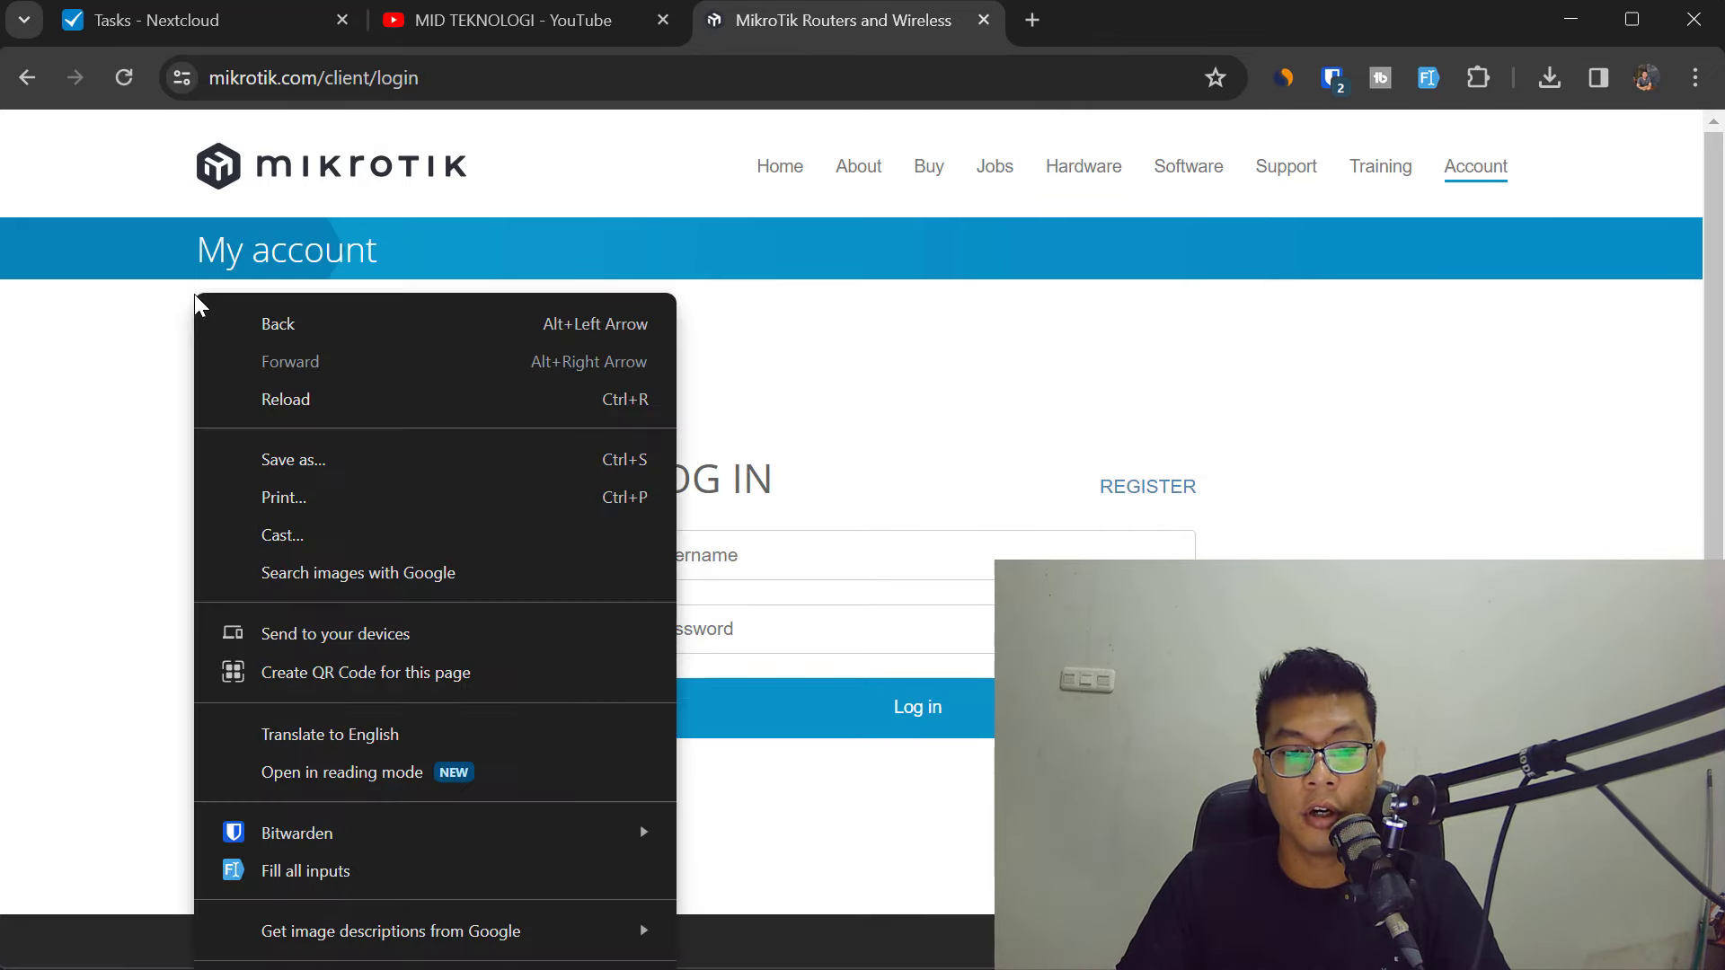
pyautogui.click(320, 861)
pyautogui.rightClick(386, 372)
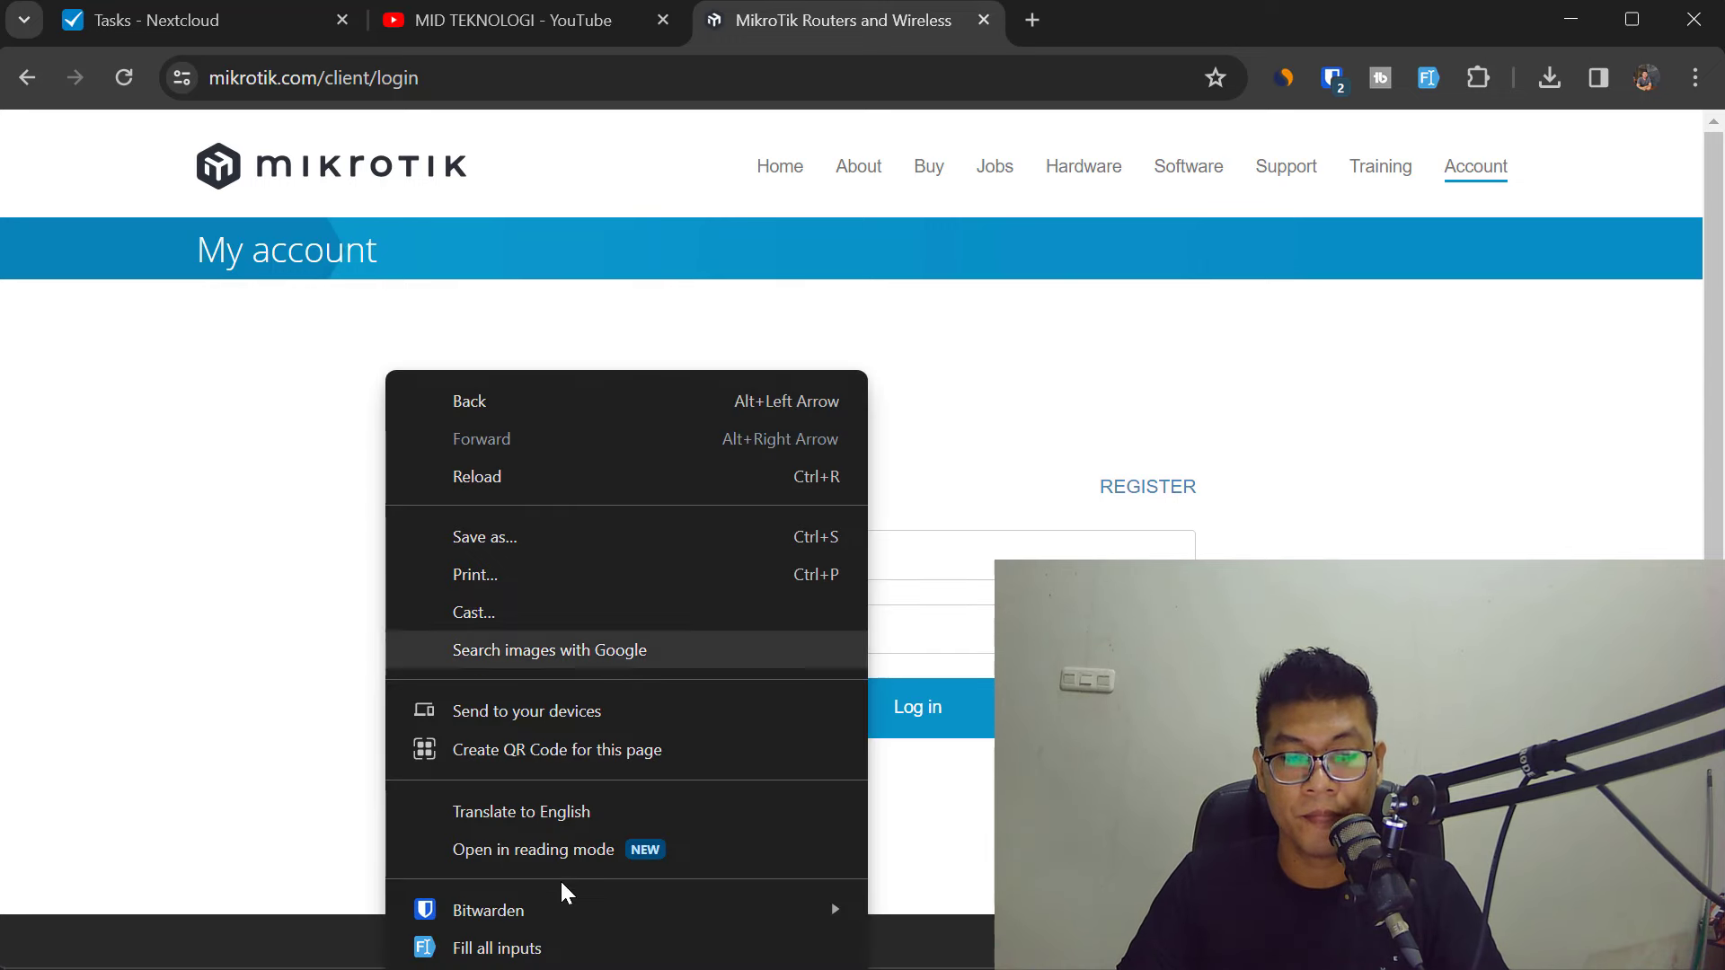
pyautogui.moveTo(832, 902)
pyautogui.click(941, 834)
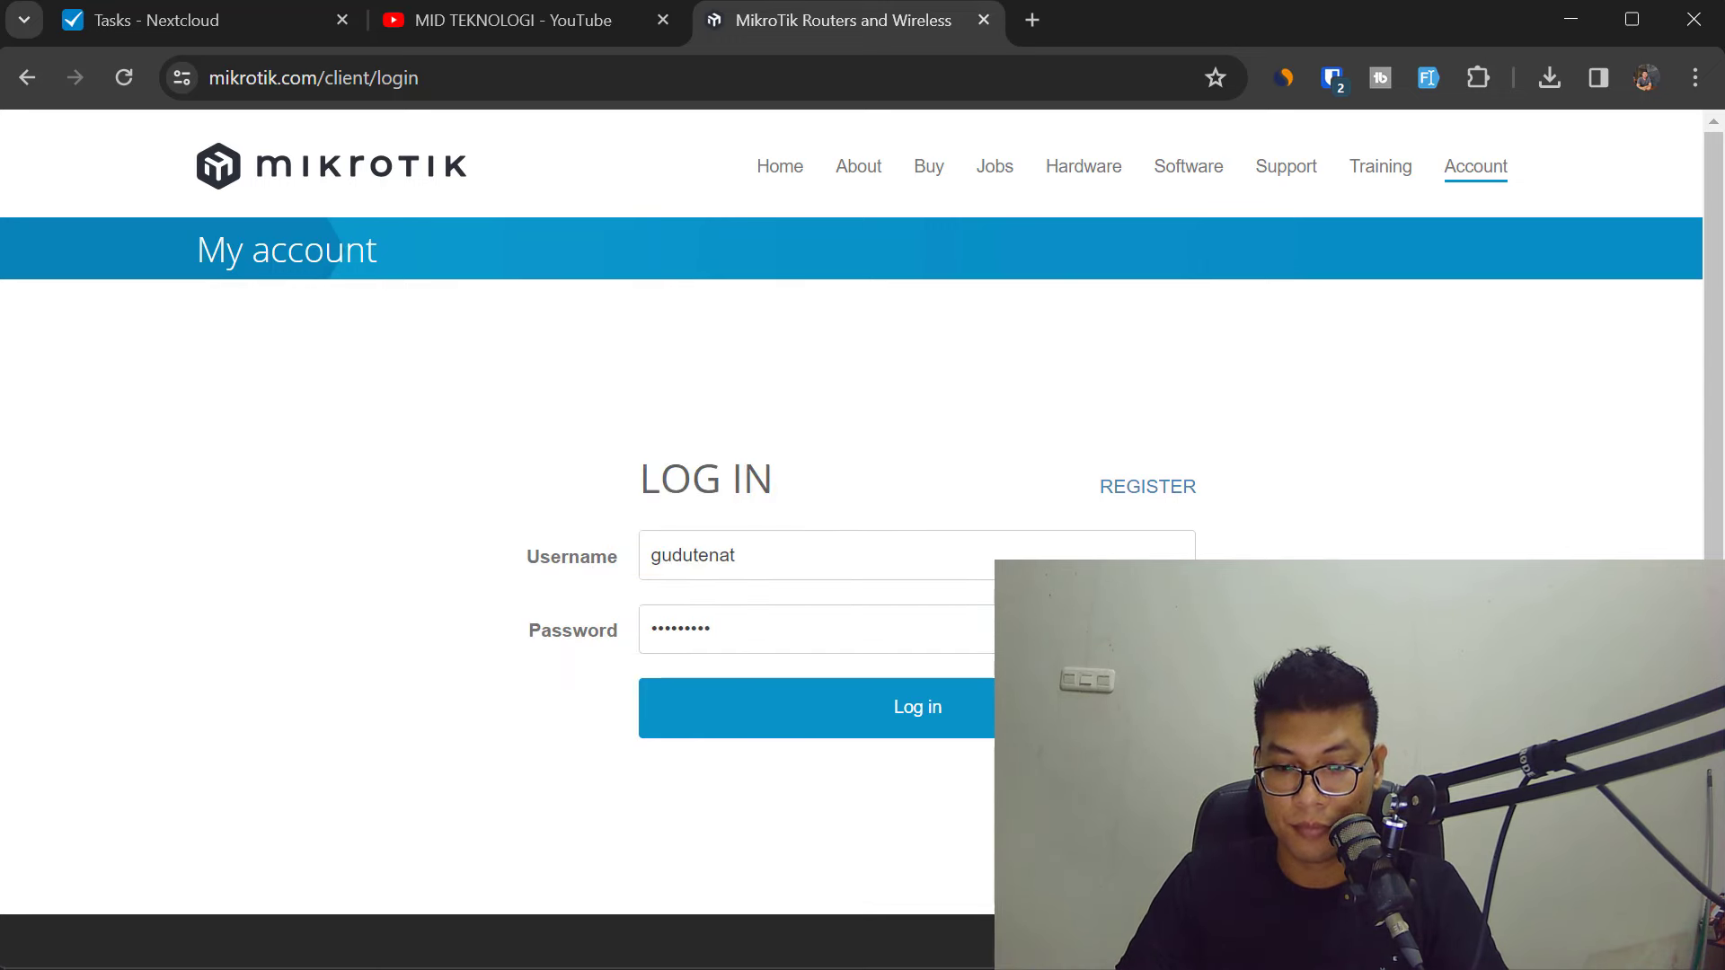
pyautogui.click(942, 705)
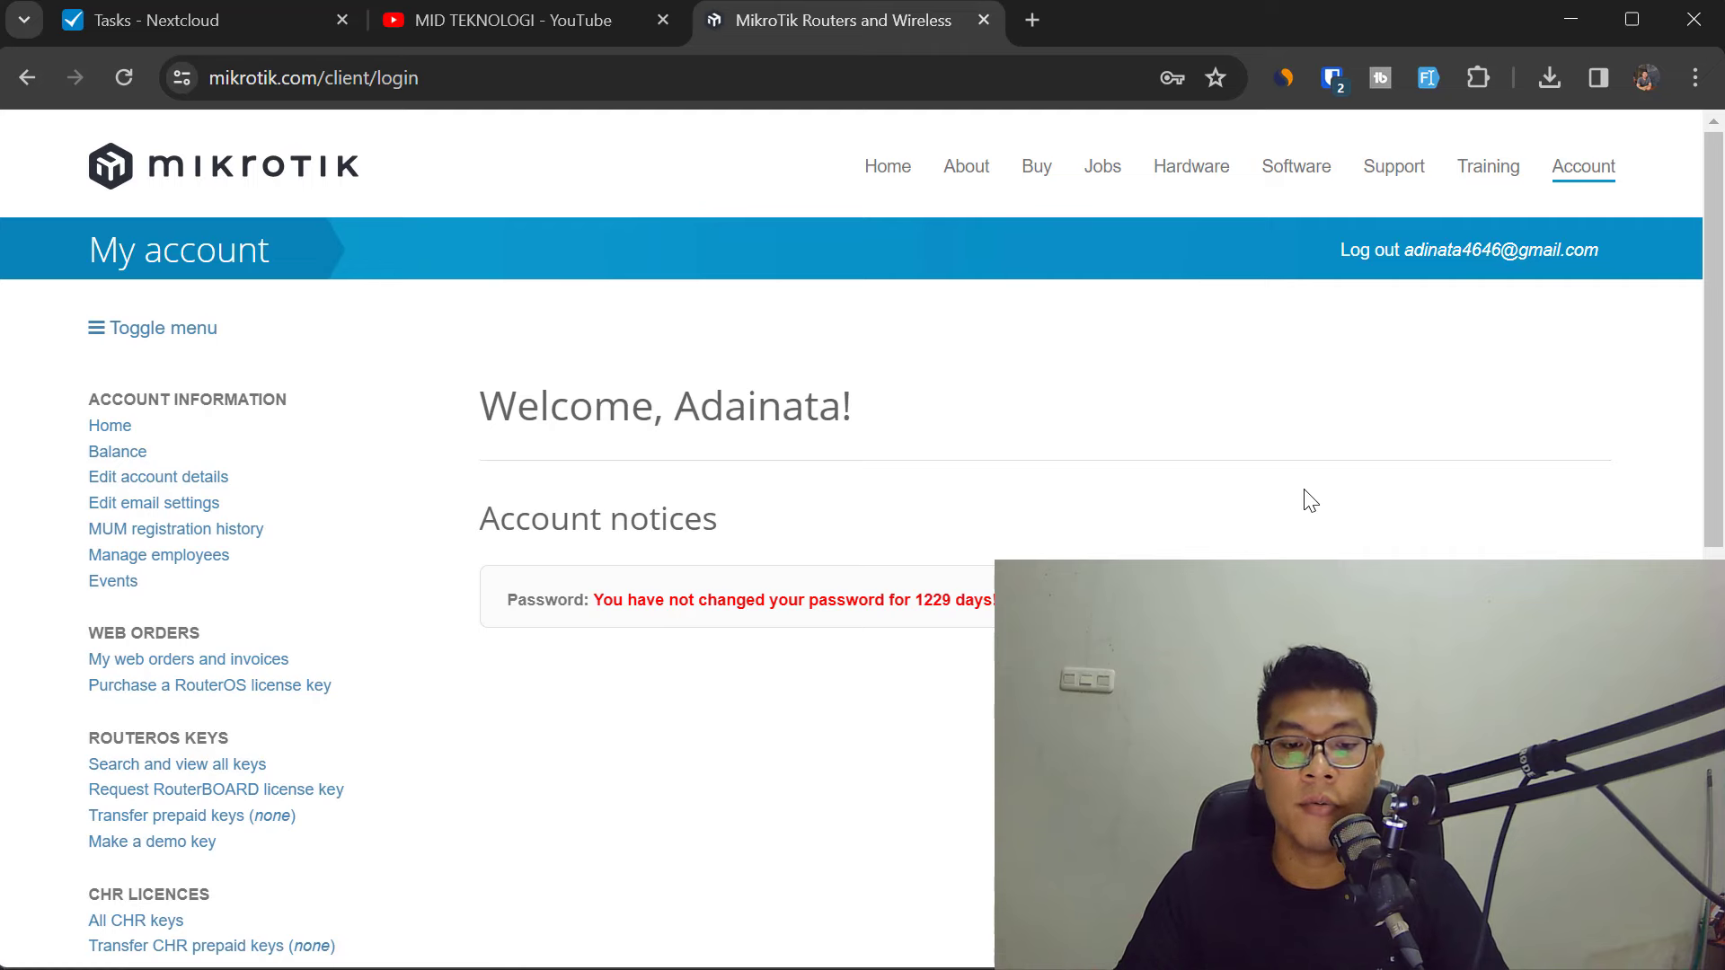
# - Open the list of all CHR keys in the MikroTik account and bring the keys table into view
pyautogui.moveTo(710, 414); pyautogui.dragTo(1148, 435)
pyautogui.click(1149, 435)
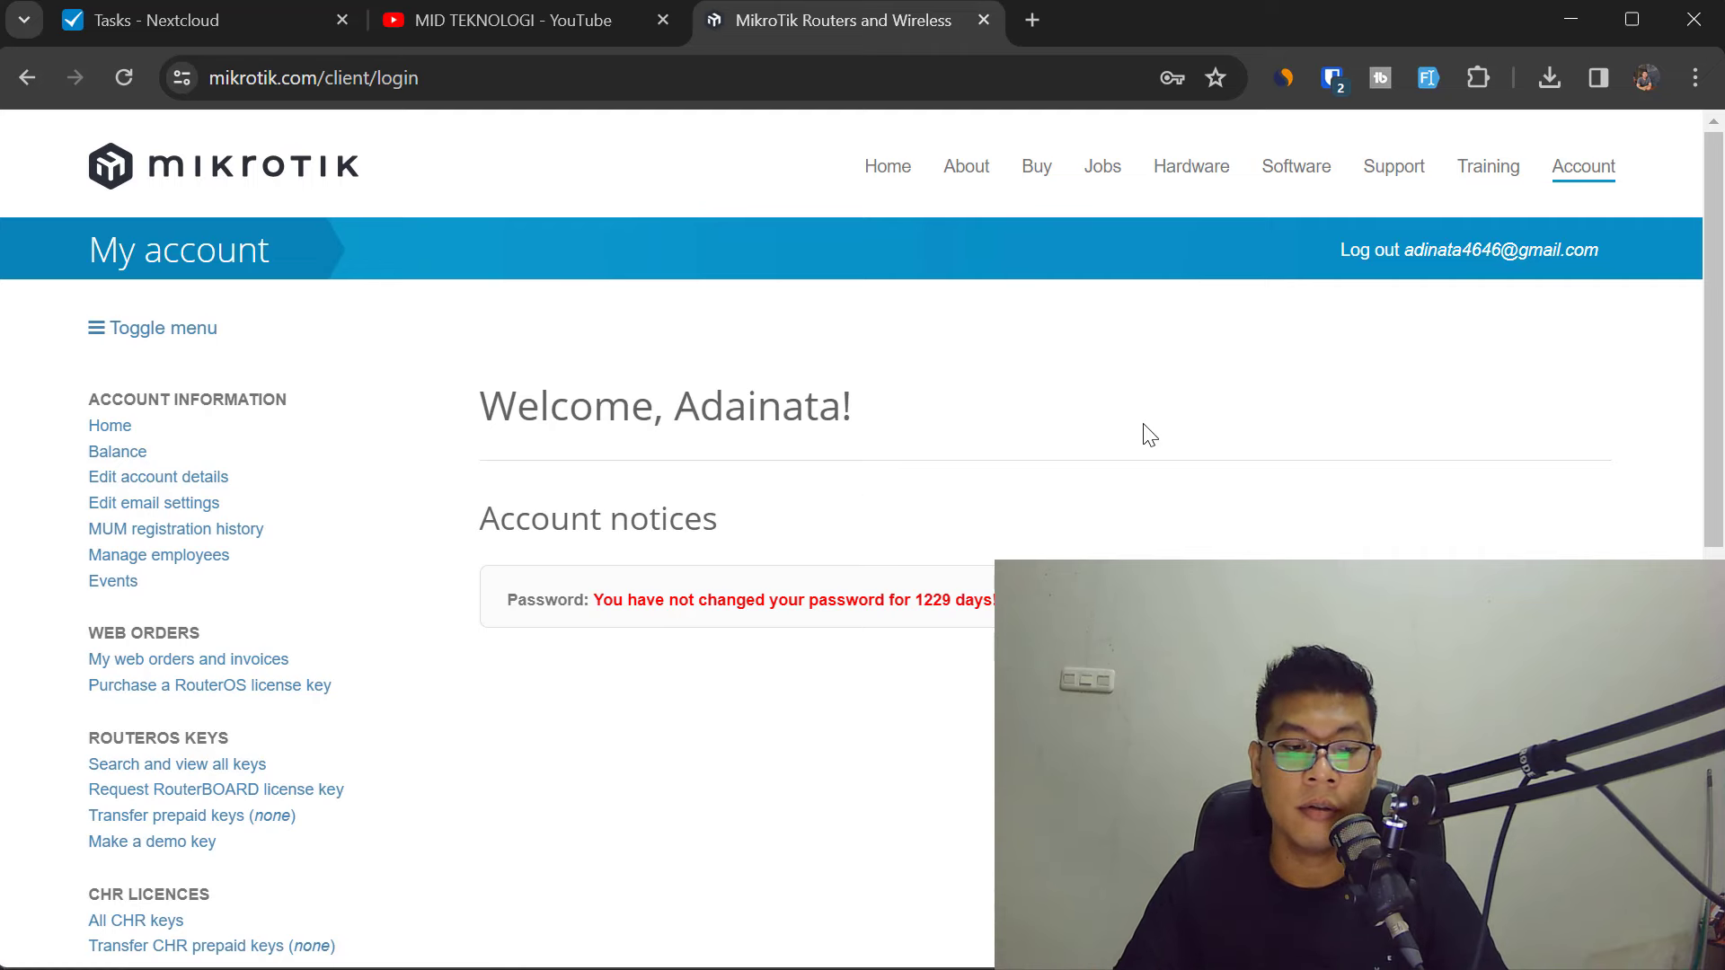
pyautogui.scroll(-5, 1146, 433)
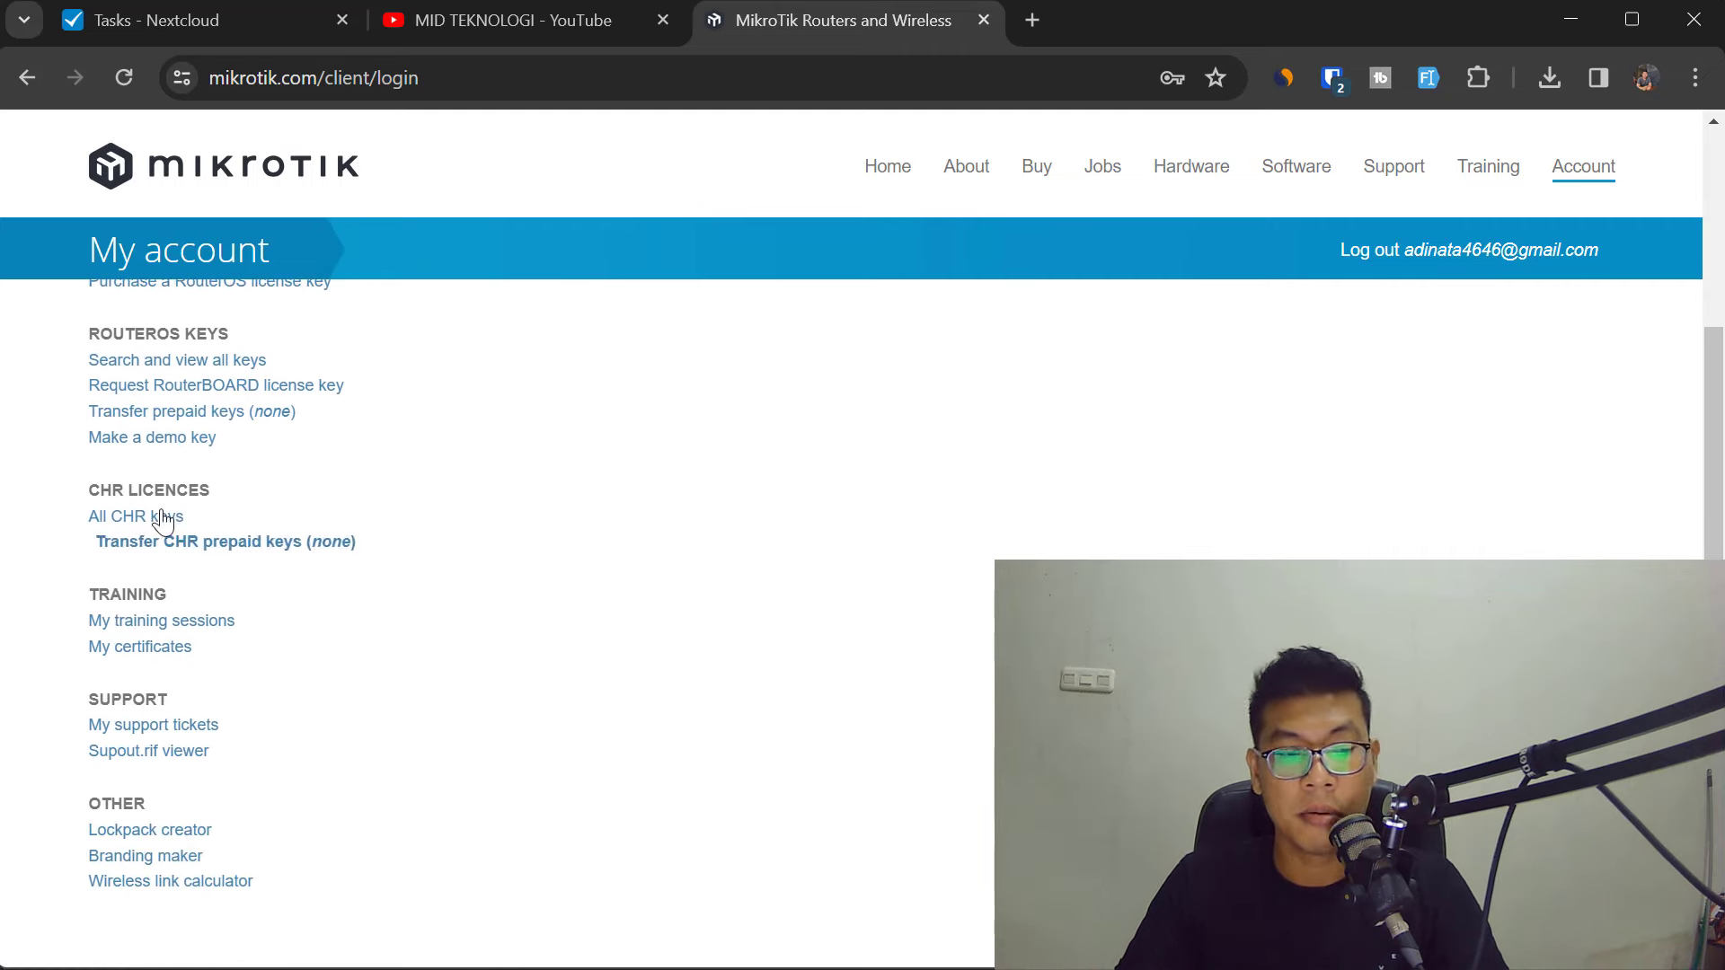
pyautogui.moveTo(101, 493); pyautogui.dragTo(255, 500)
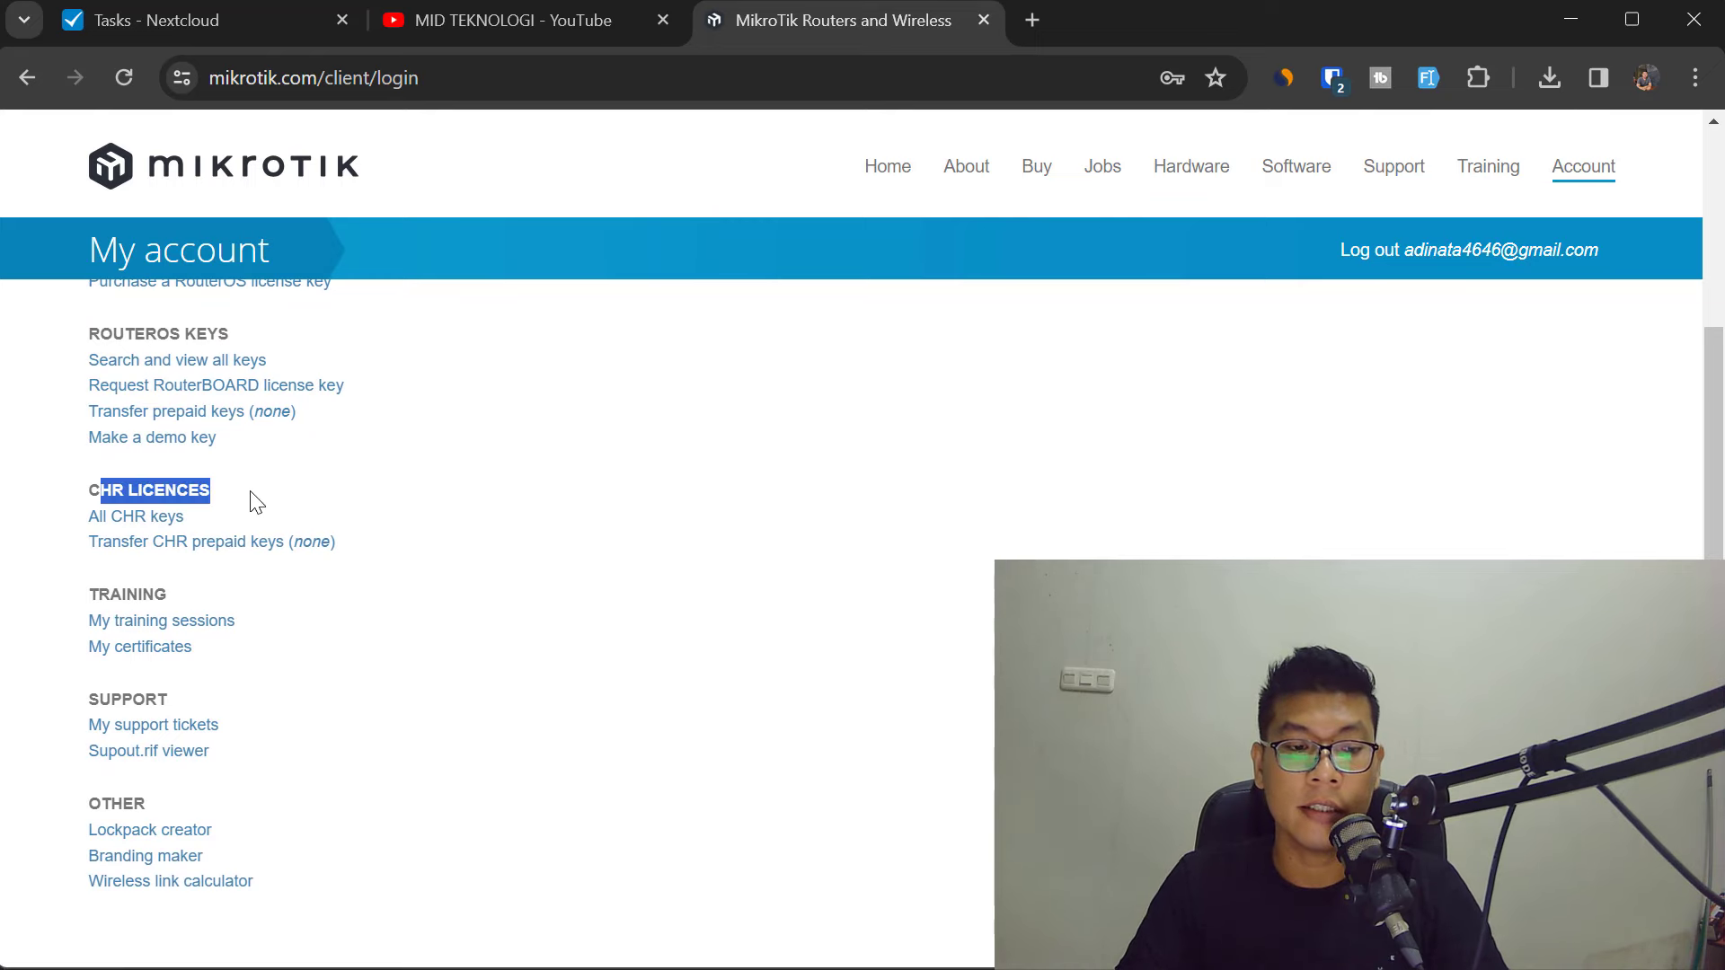
pyautogui.click(115, 519)
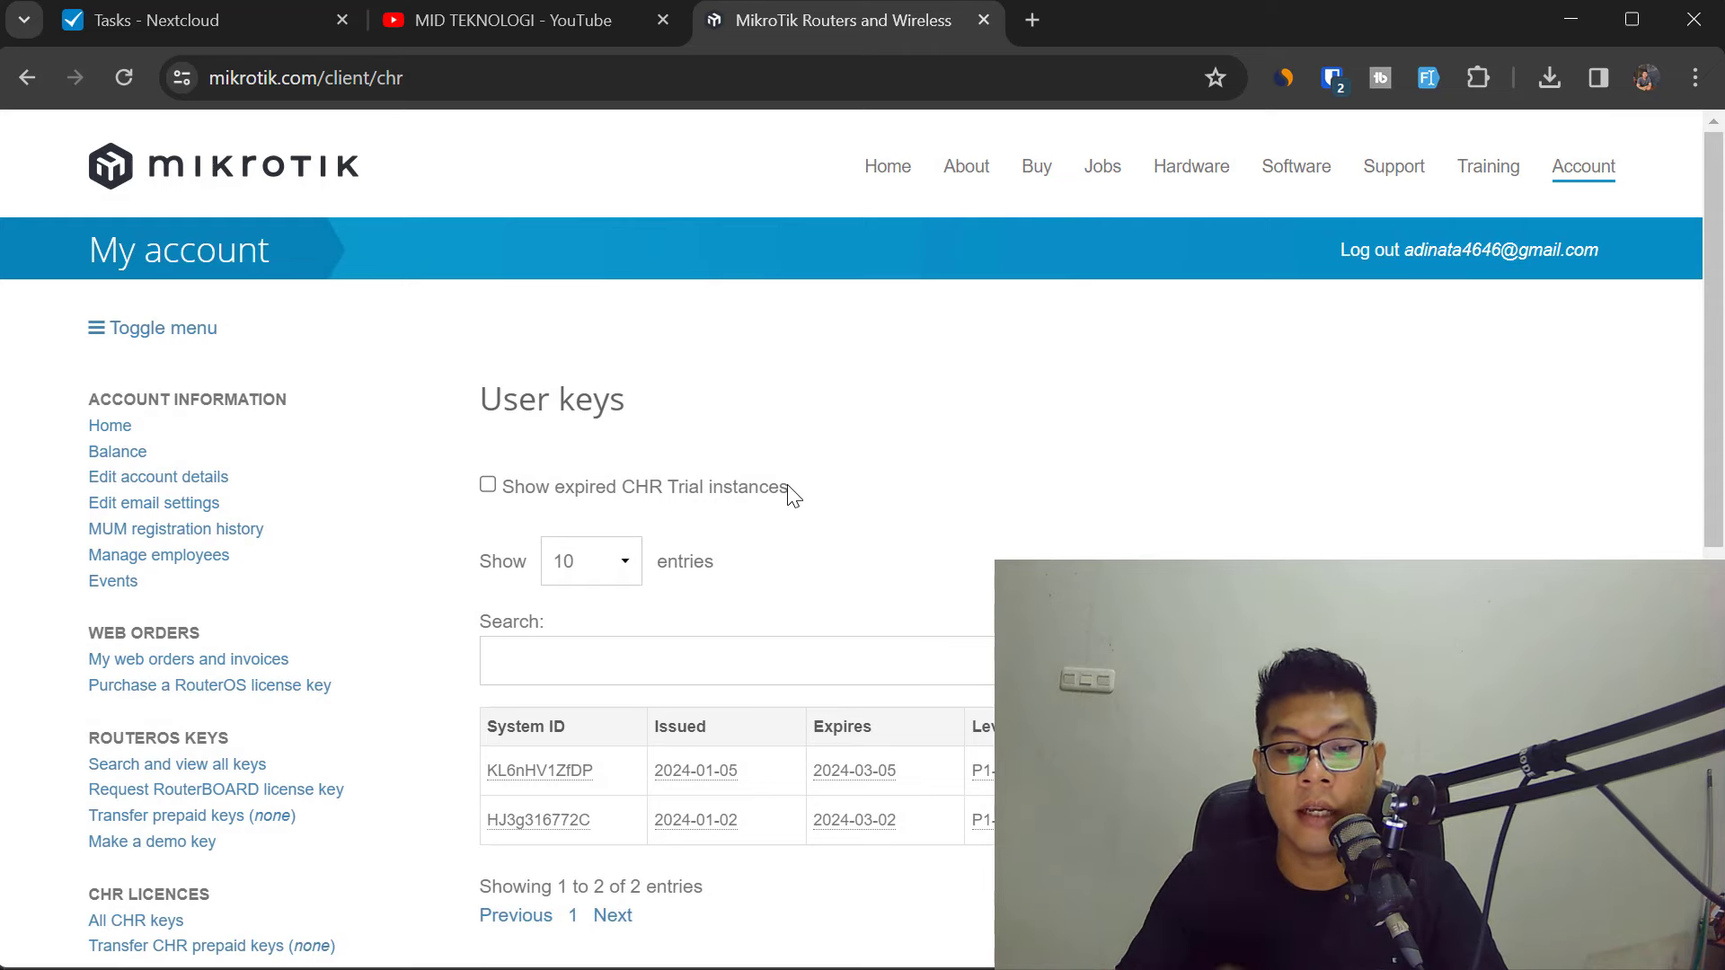
pyautogui.scroll(-3, 793, 495)
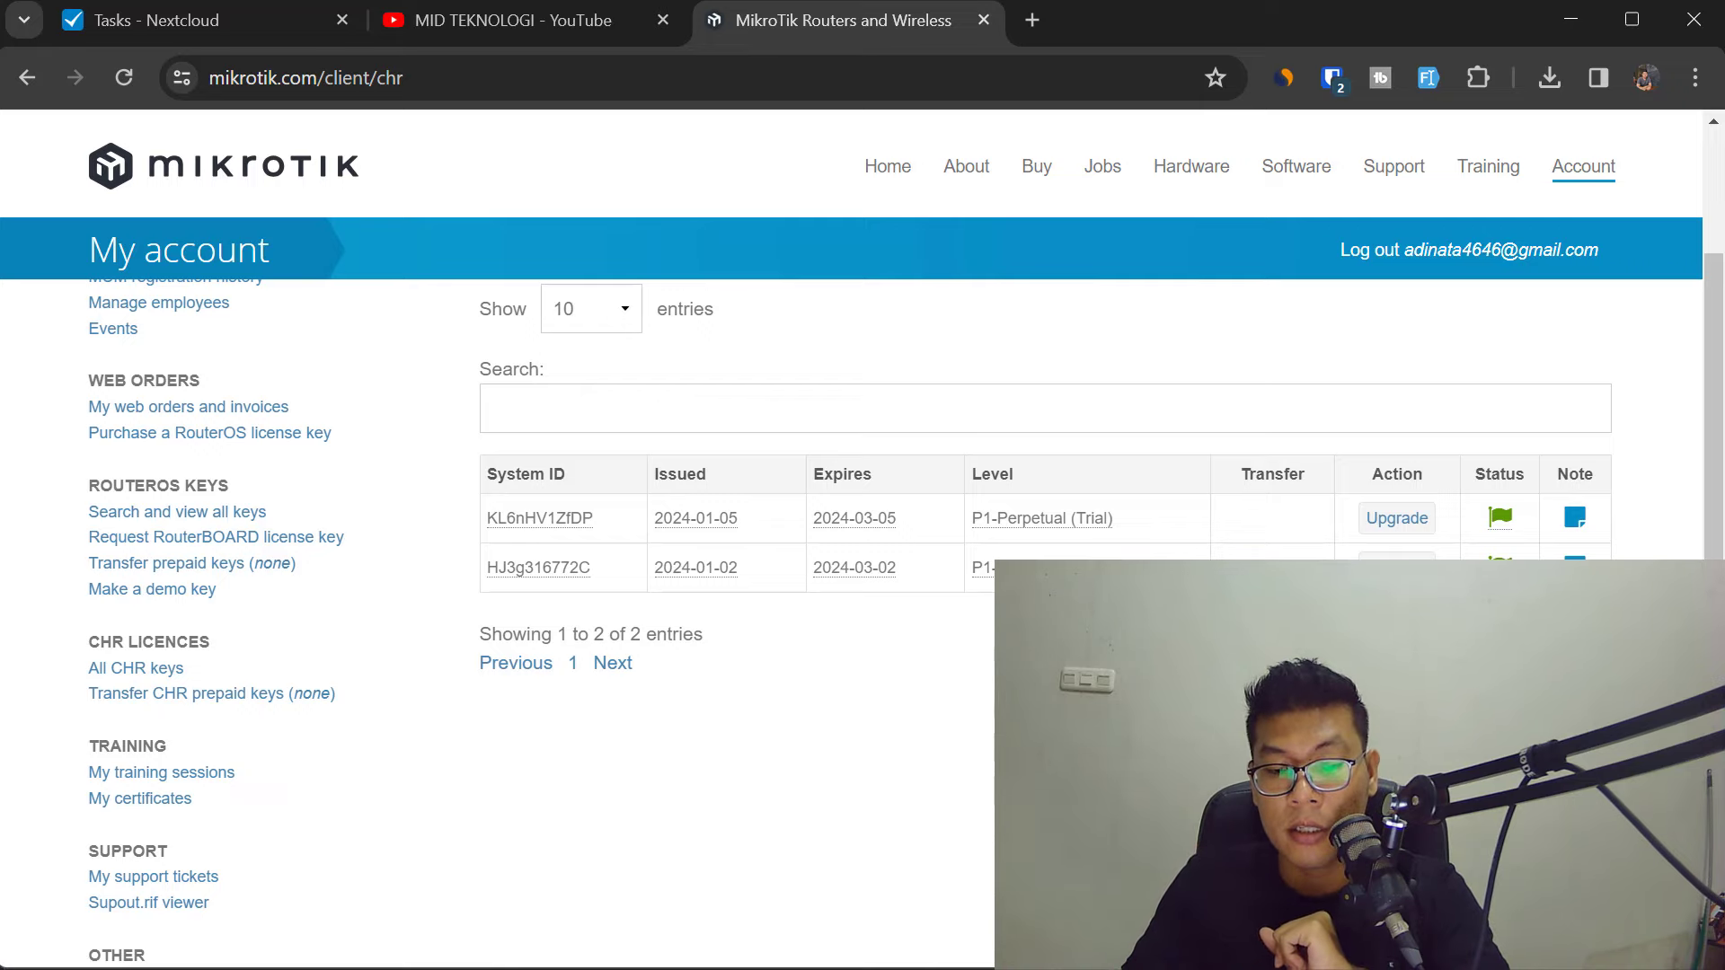
# - Switch to the WinBox session of the VPS_Tunnel router and open its system license details
pyautogui.click(939, 969)
pyautogui.doubleClick(98, 686)
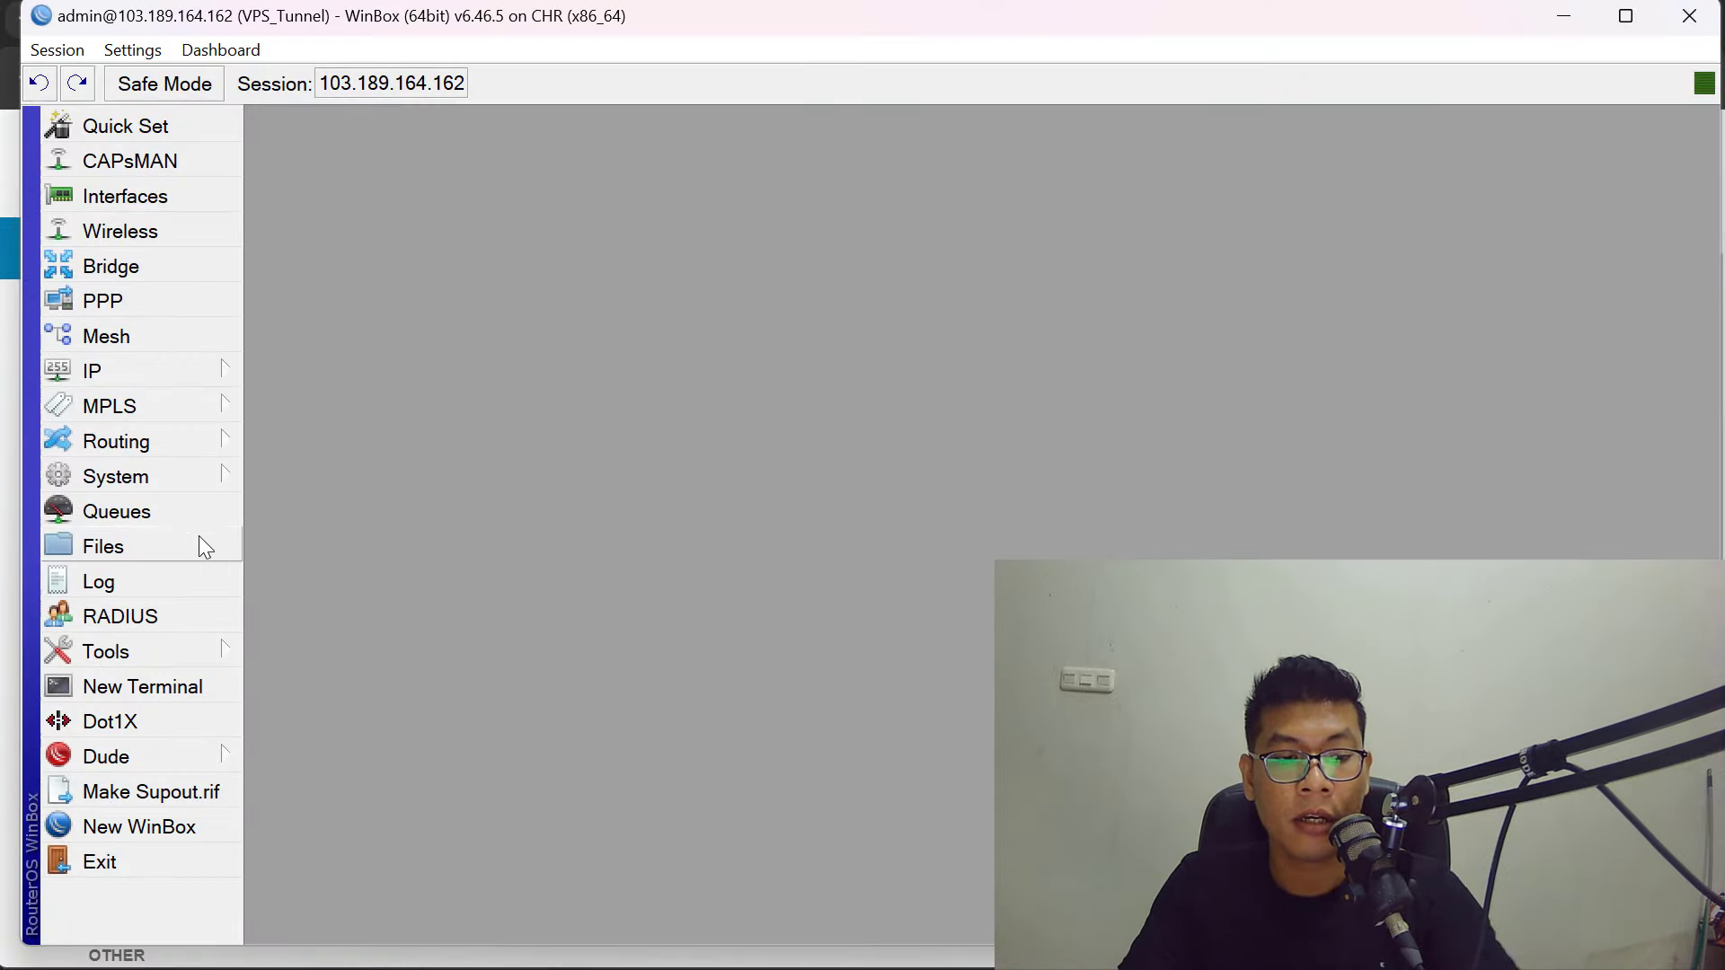
pyautogui.click(167, 481)
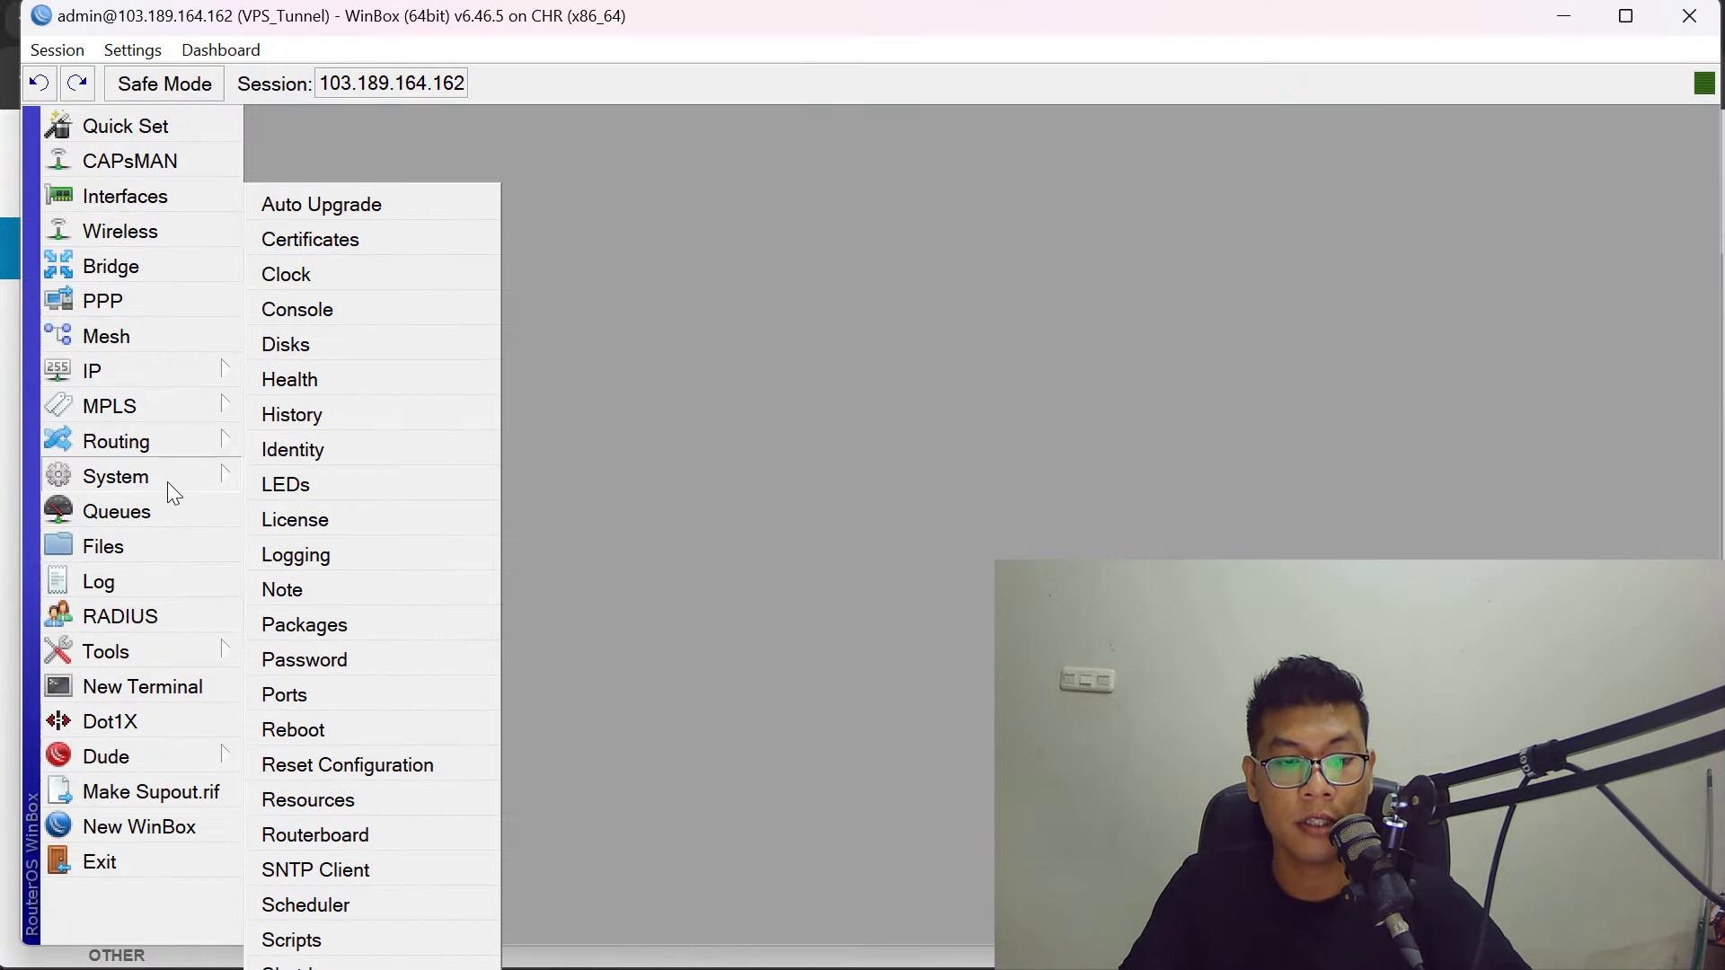
pyautogui.click(325, 523)
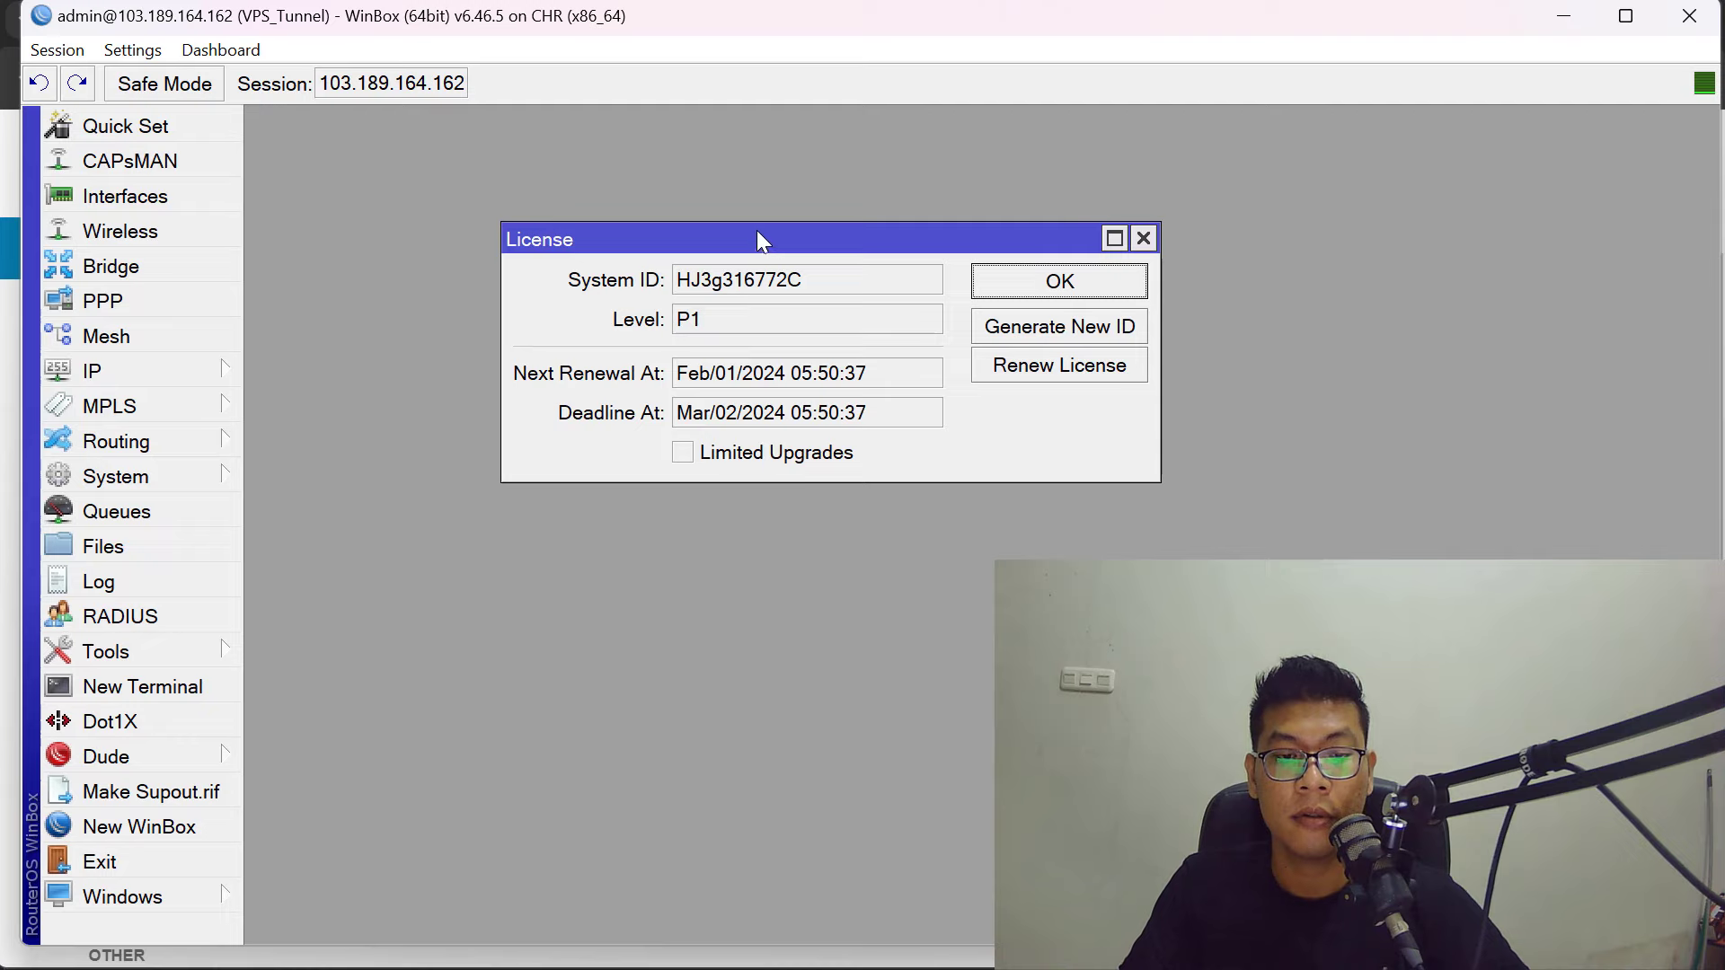
pyautogui.moveTo(762, 241); pyautogui.dragTo(623, 226)
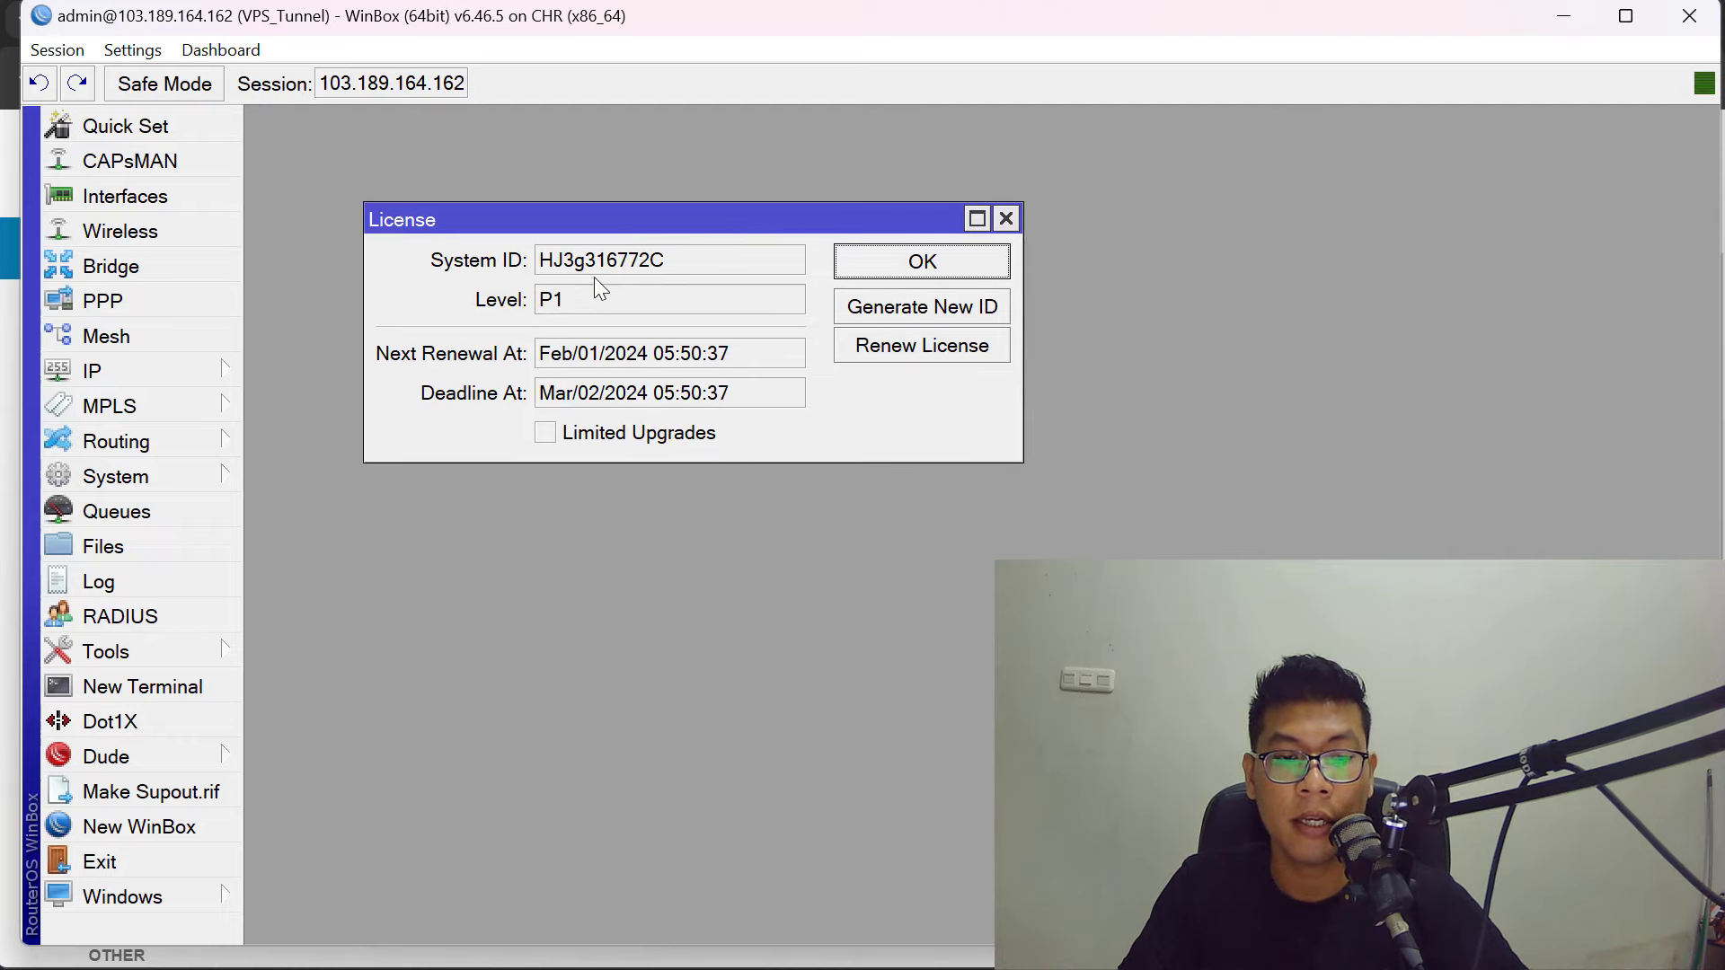
# - Compare the system ID and deadline in the router's license details with the matching CHR key entry on the MikroTik website
pyautogui.hotkey('alt', 'Tab')
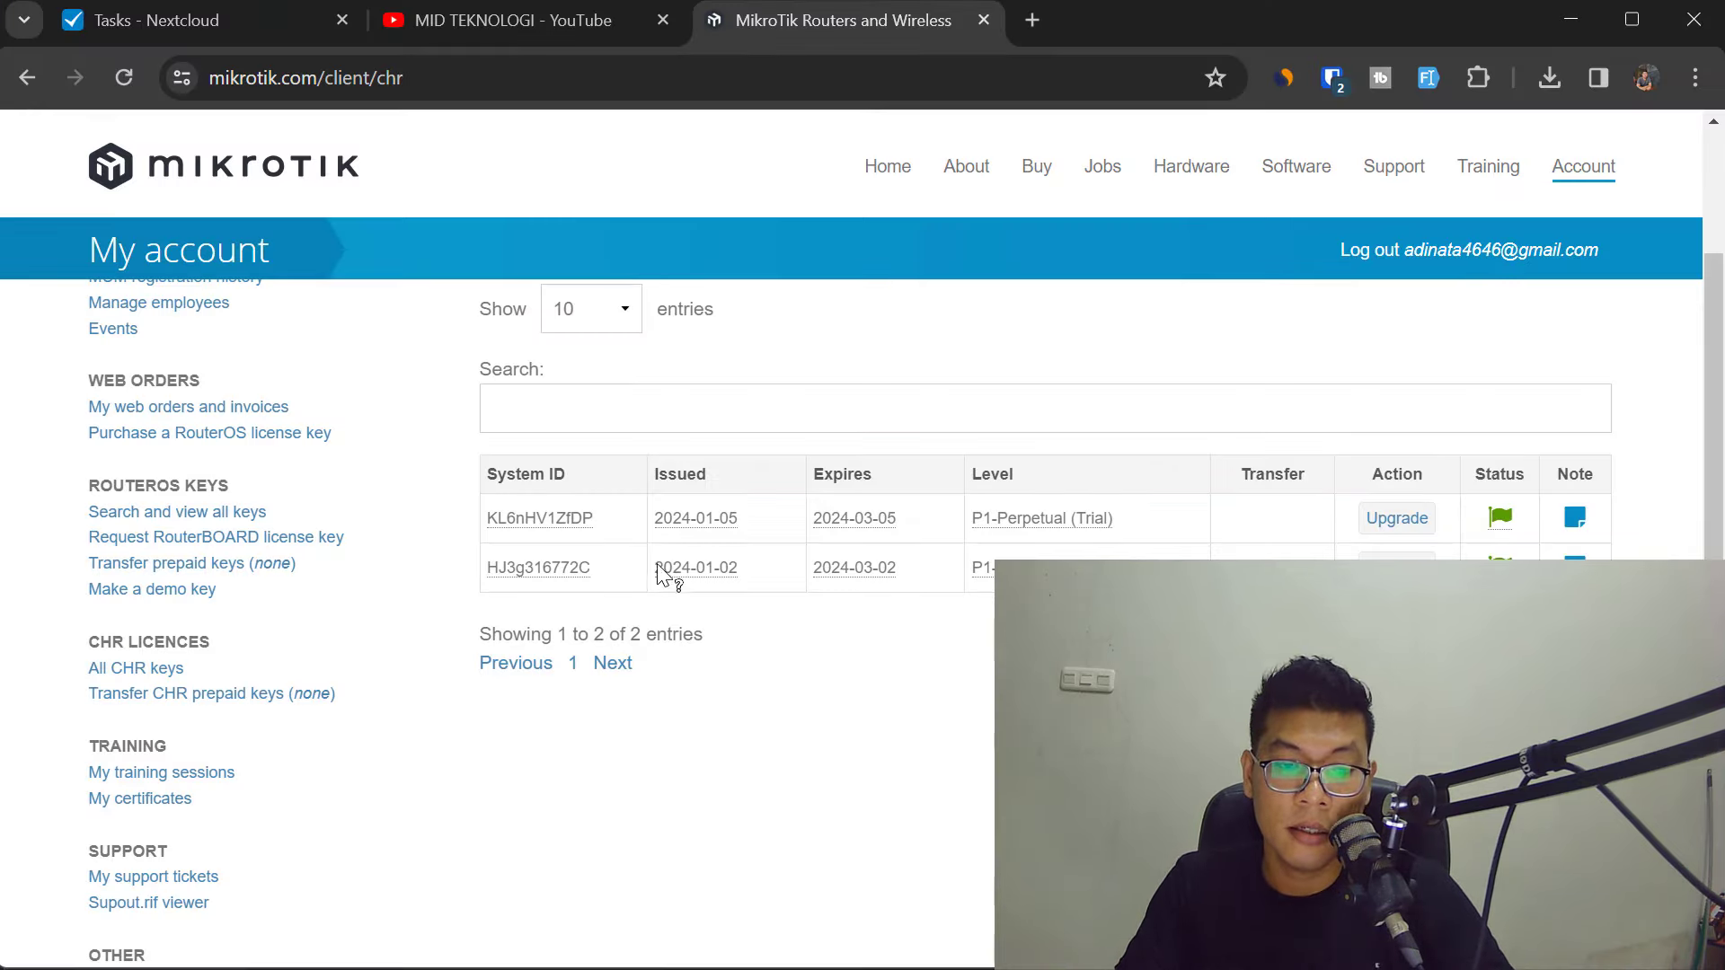
pyautogui.moveTo(608, 578); pyautogui.dragTo(504, 589)
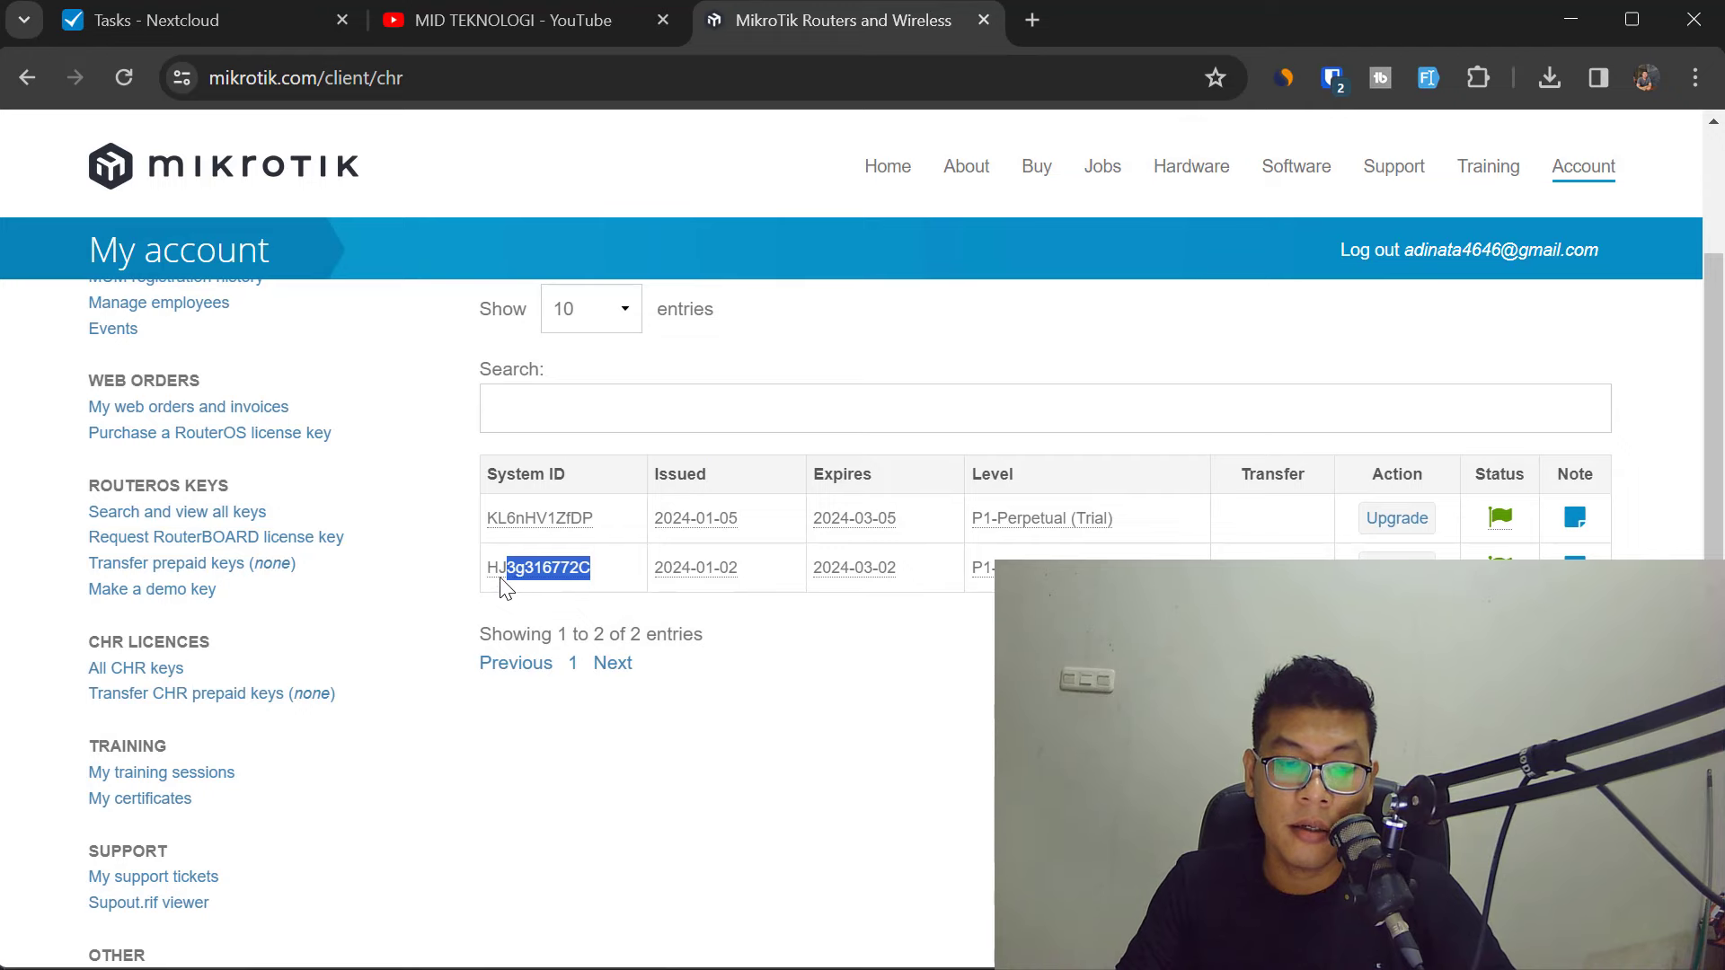
pyautogui.click(829, 641)
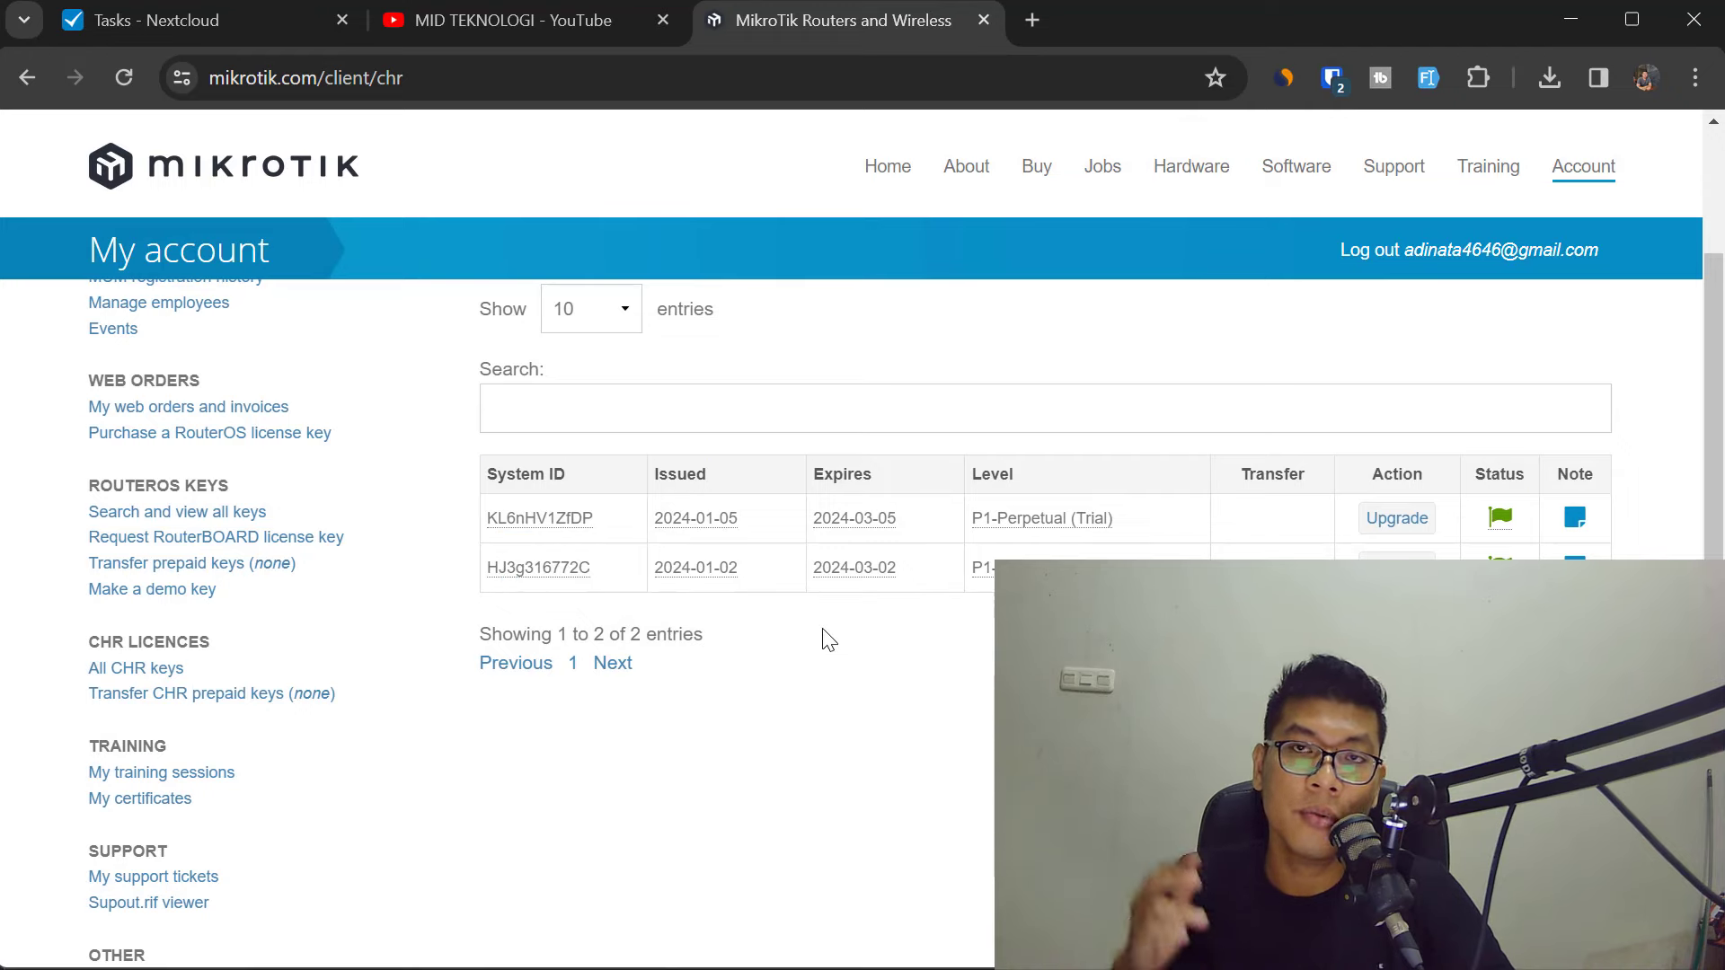
pyautogui.hotkey('alt', 'Tab')
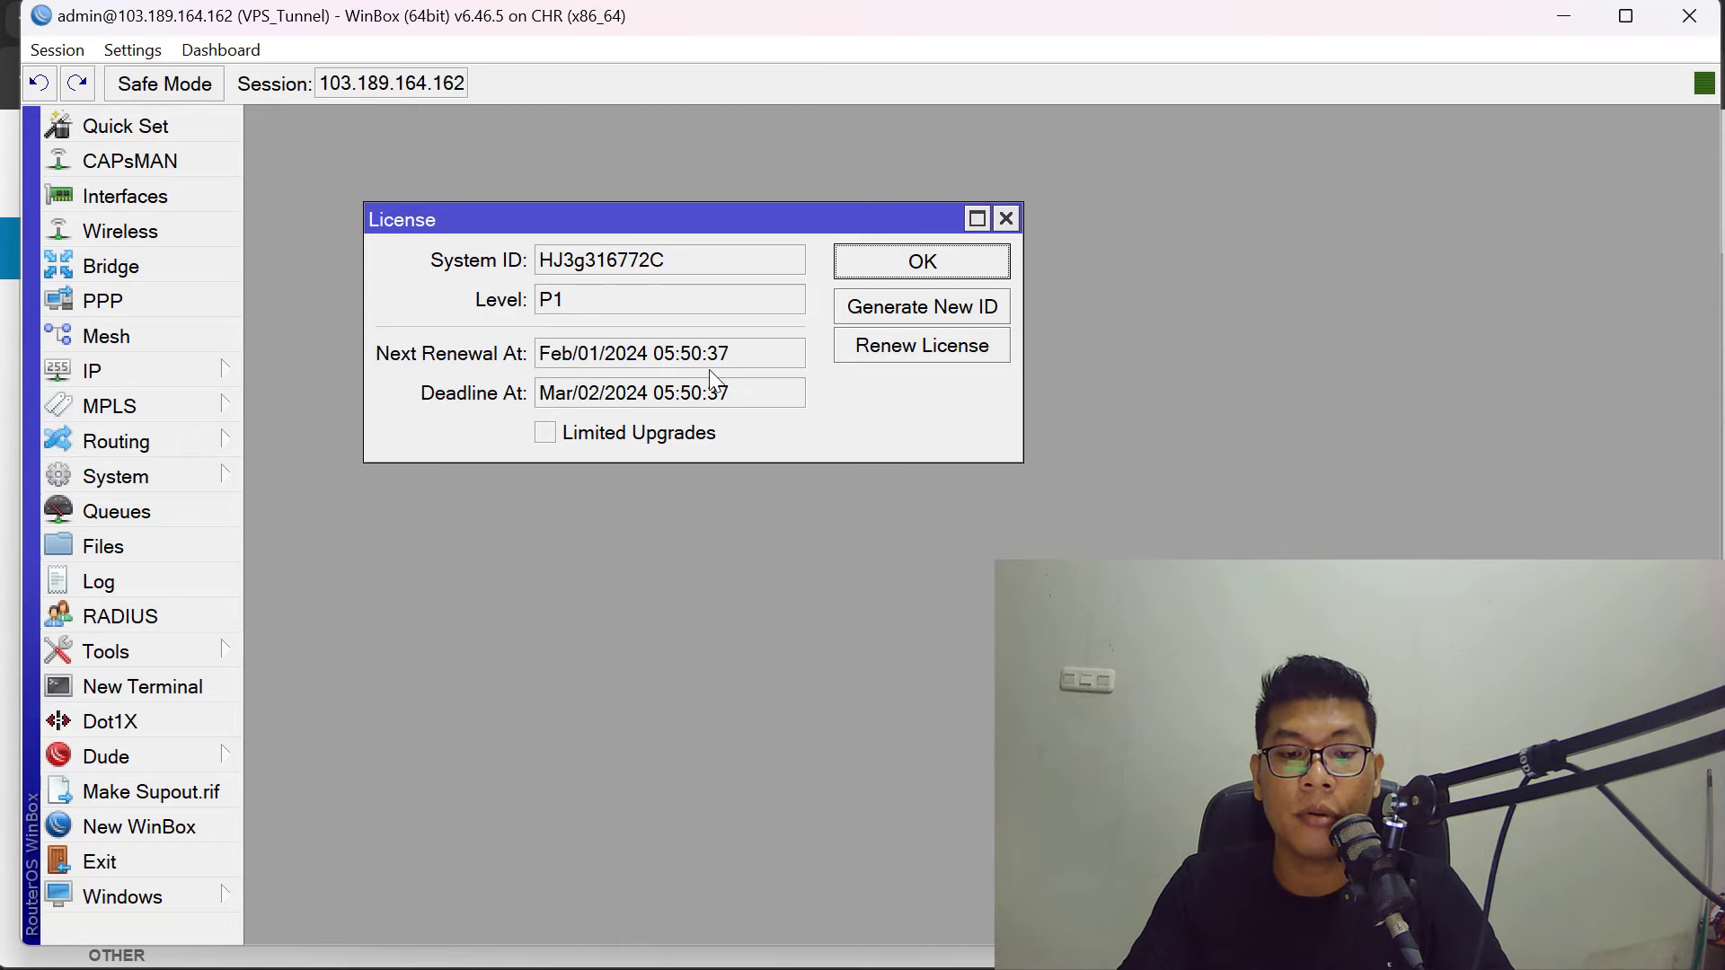
pyautogui.hotkey('alt', 'Tab')
pyautogui.hotkey('alt', 'Tab')
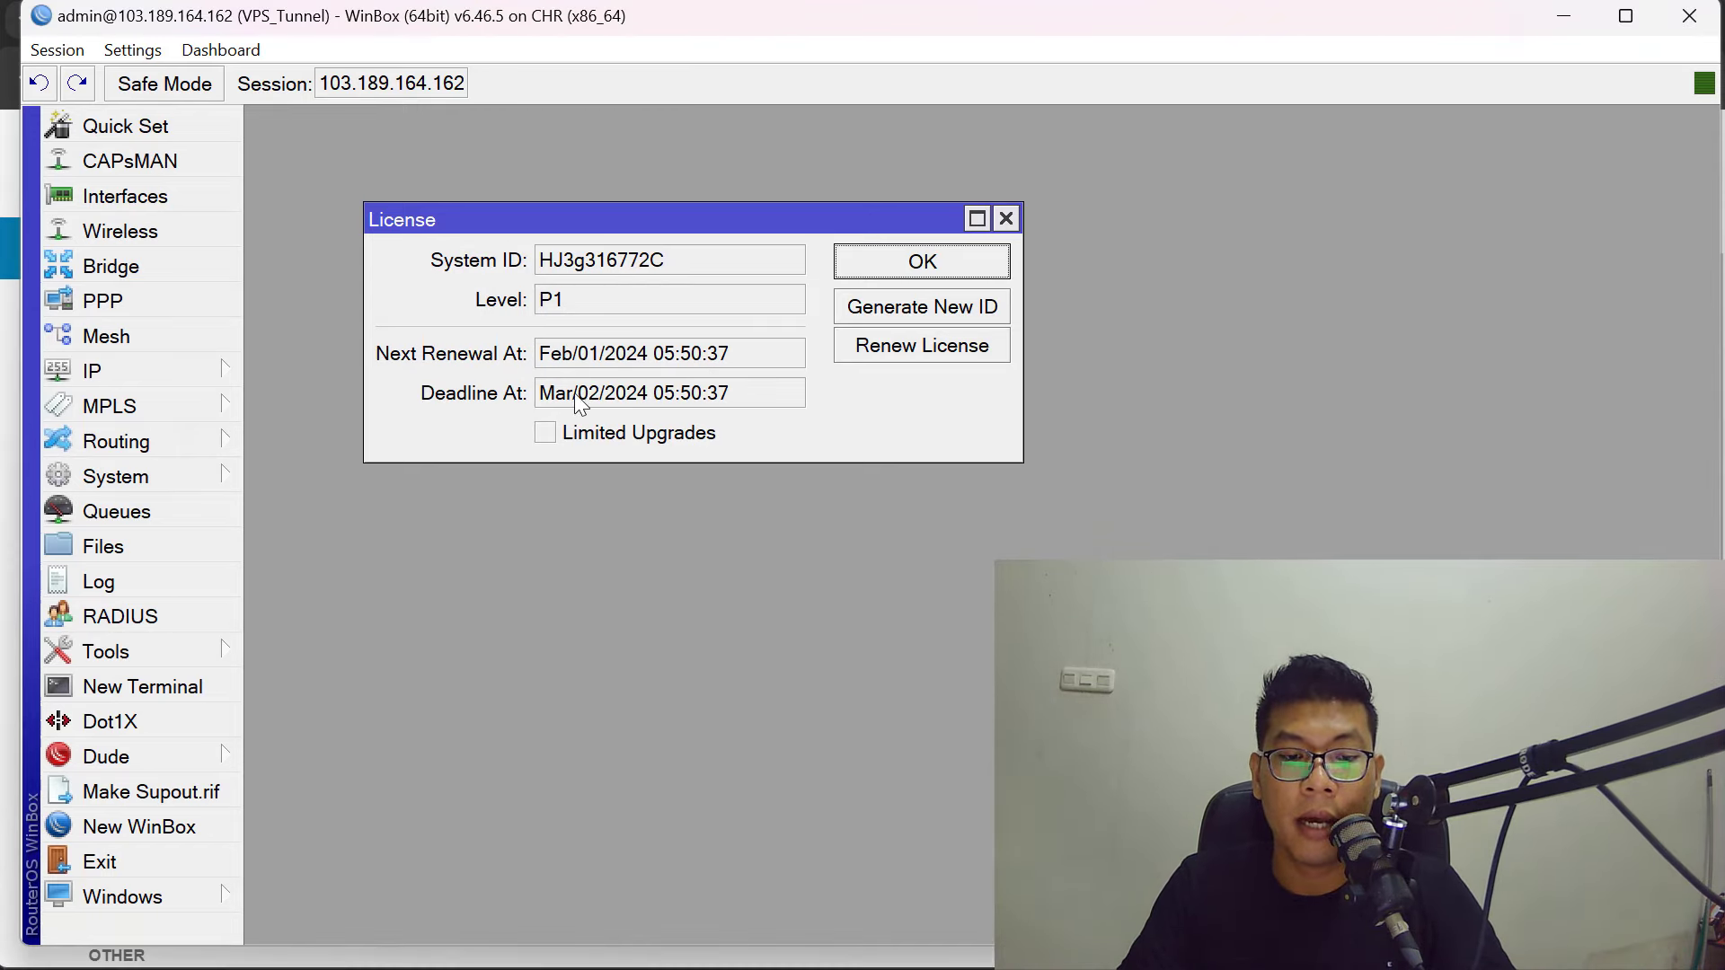